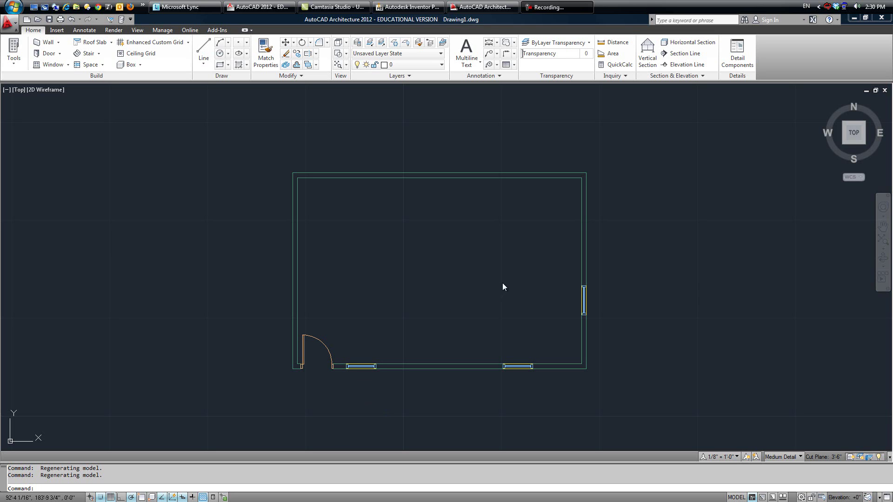
Add project level 2 at 10'-0" elevation in the Project Navigator's level editor.
{"action": "middle_click_drag", "start_coordinate": [476, 269], "coordinate": [465, 269]}
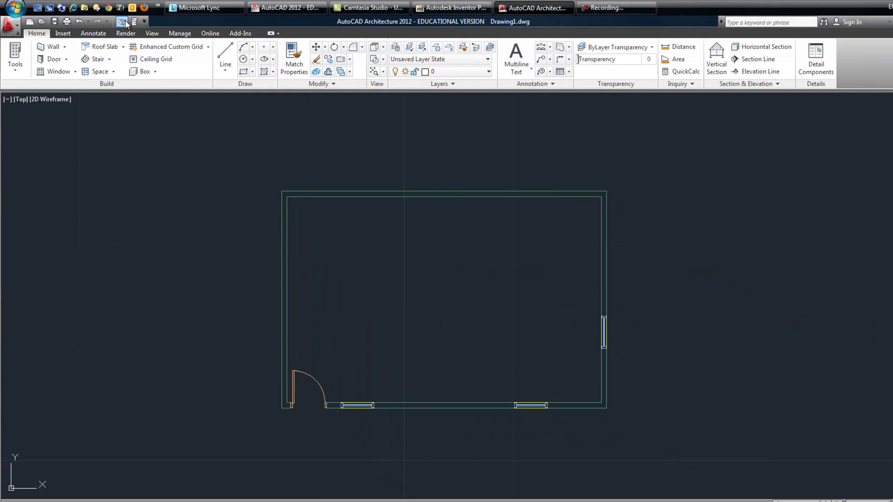
{"action": "left_click", "coordinate": [124, 22]}
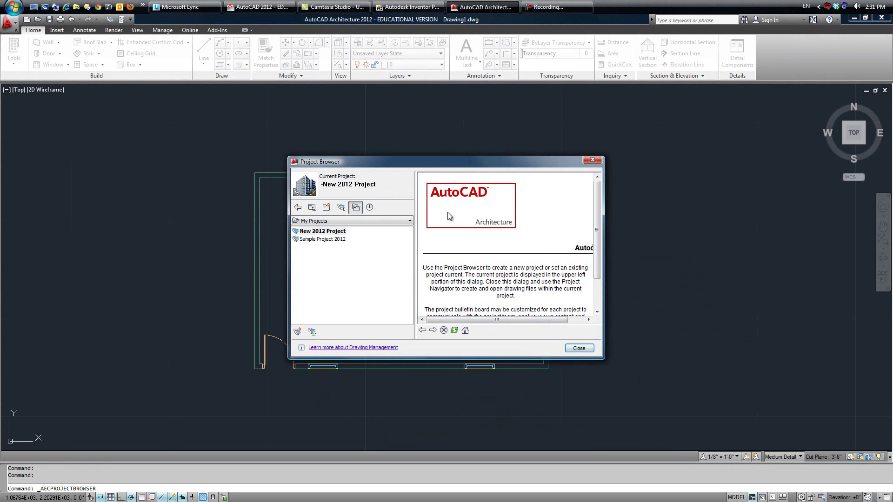
{"action": "left_click", "coordinate": [581, 348]}
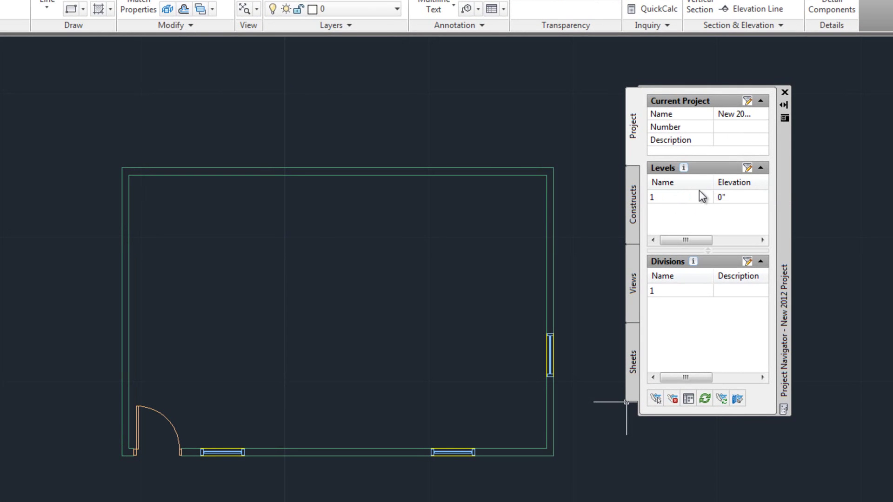
{"action": "left_click", "coordinate": [747, 169]}
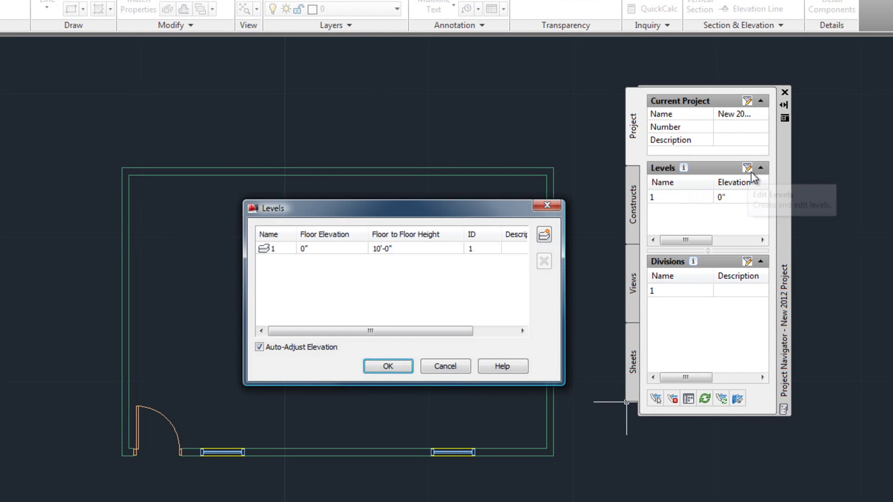
{"action": "left_click", "coordinate": [545, 237]}
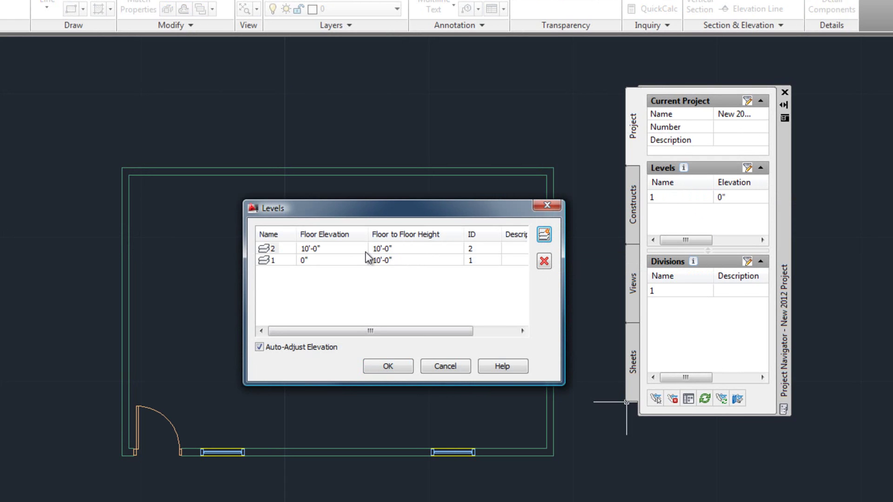
{"action": "left_click", "coordinate": [388, 366]}
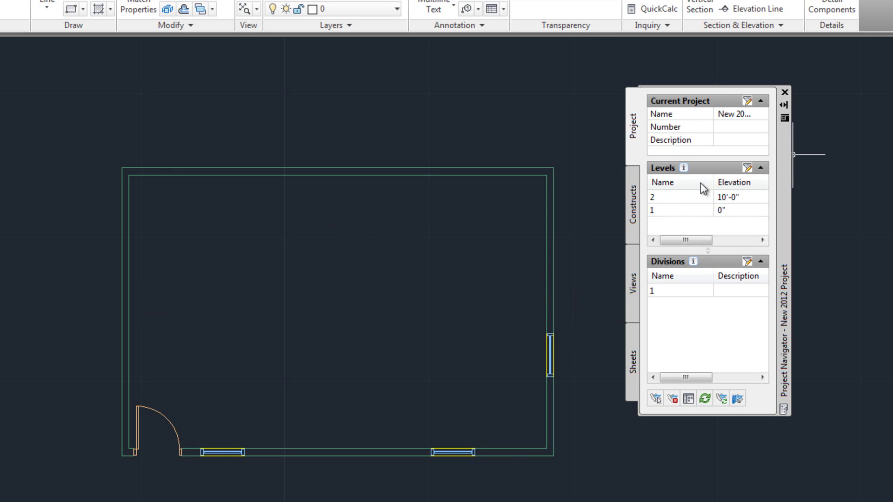
{"action": "left_click", "coordinate": [785, 92]}
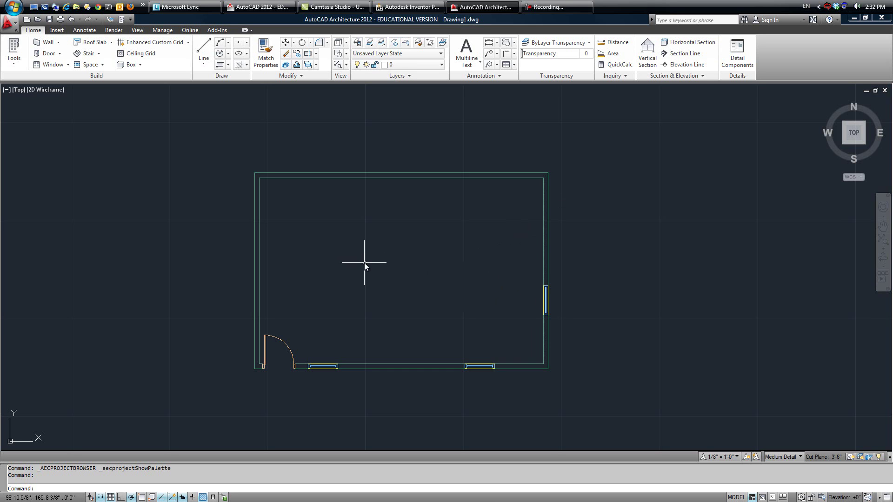
Pan the view down to free up space above the existing floor plan.
{"action": "scroll", "coordinate": [358, 271], "scroll_direction": "down", "scroll_amount": 3}
{"action": "middle_click_drag", "start_coordinate": [358, 270], "coordinate": [359, 316]}
{"action": "scroll", "coordinate": [359, 305], "scroll_direction": "up", "scroll_amount": 2}
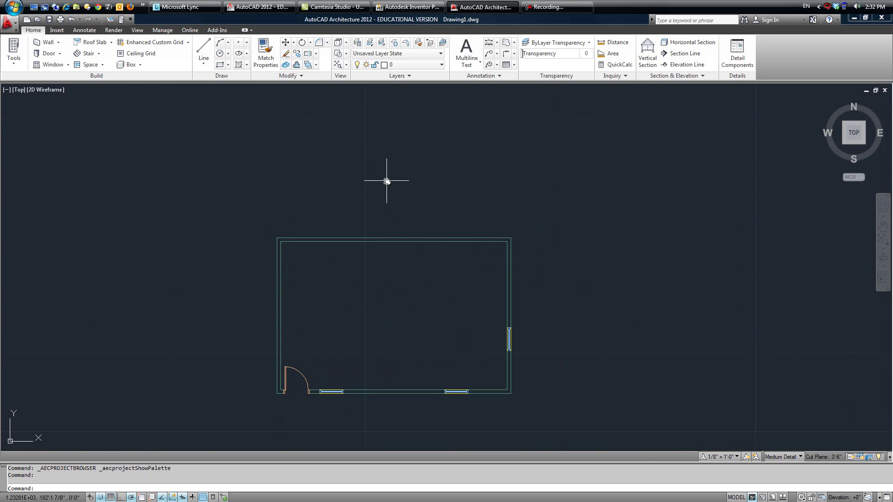
{"action": "middle_click_drag", "start_coordinate": [385, 182], "coordinate": [386, 285]}
{"action": "scroll", "coordinate": [375, 232], "scroll_direction": "down", "scroll_amount": 3}
{"action": "scroll", "coordinate": [372, 229], "scroll_direction": "up", "scroll_amount": 1}
{"action": "middle_click_drag", "start_coordinate": [372, 229], "coordinate": [363, 271]}
Draw a closed four-wall rectangle, about 29'-10 3/4" by 14'-10", with Osnap on.
{"action": "left_click", "coordinate": [47, 42]}
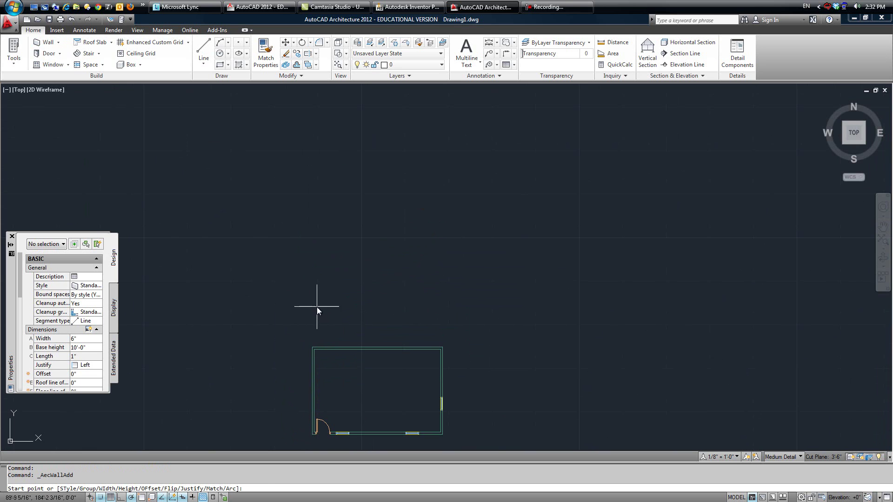
{"action": "key", "text": "F3"}
{"action": "left_click", "coordinate": [313, 276]}
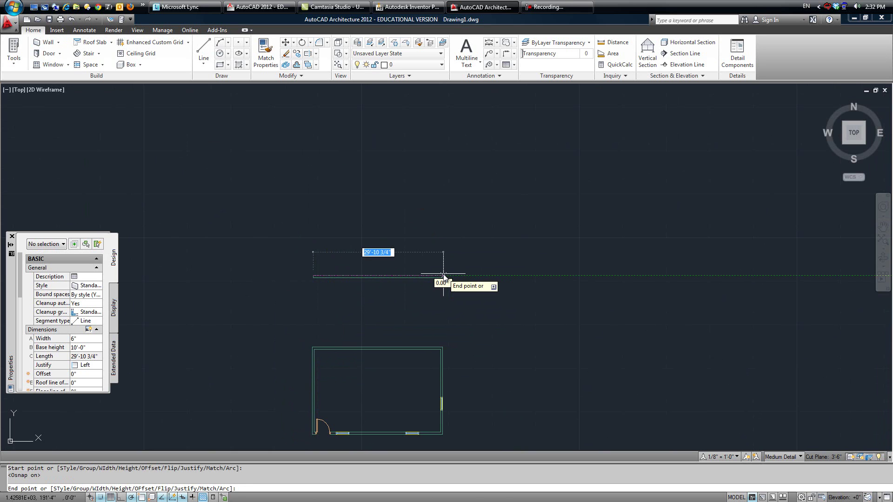
{"action": "left_click", "coordinate": [443, 276]}
{"action": "left_click", "coordinate": [443, 192]}
{"action": "left_click", "coordinate": [313, 192]}
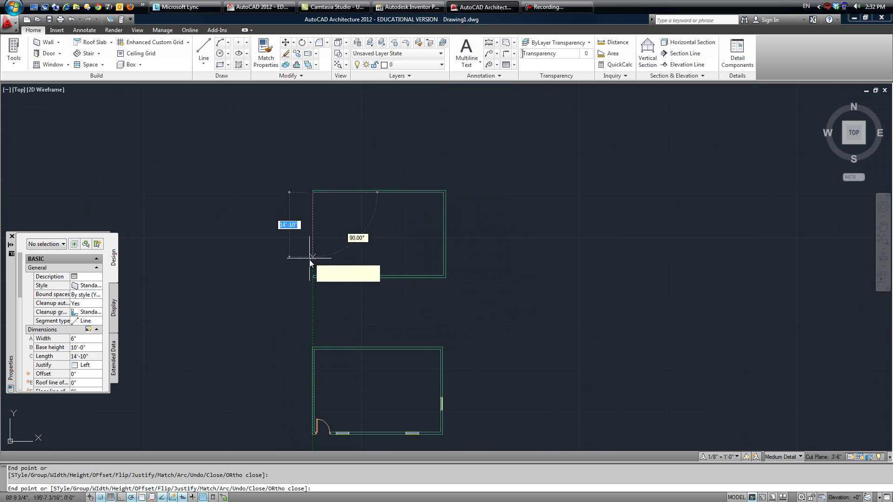
{"action": "left_click", "coordinate": [310, 277]}
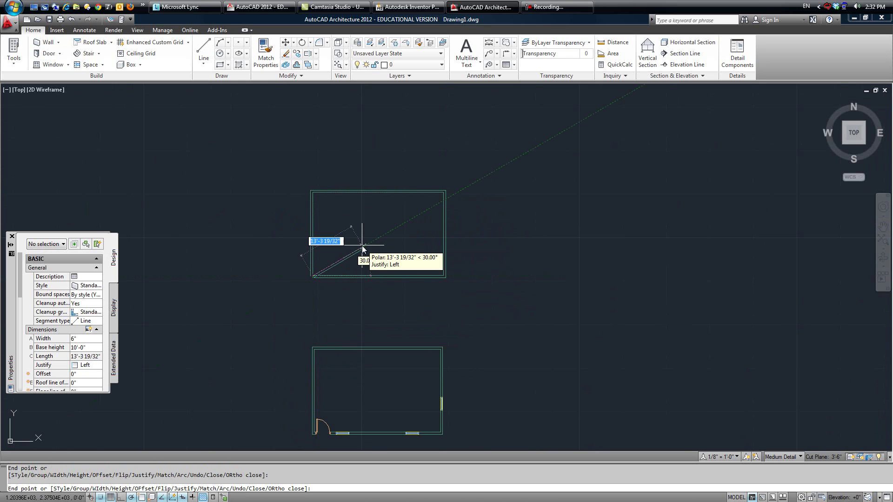
{"action": "key", "text": "Escape"}
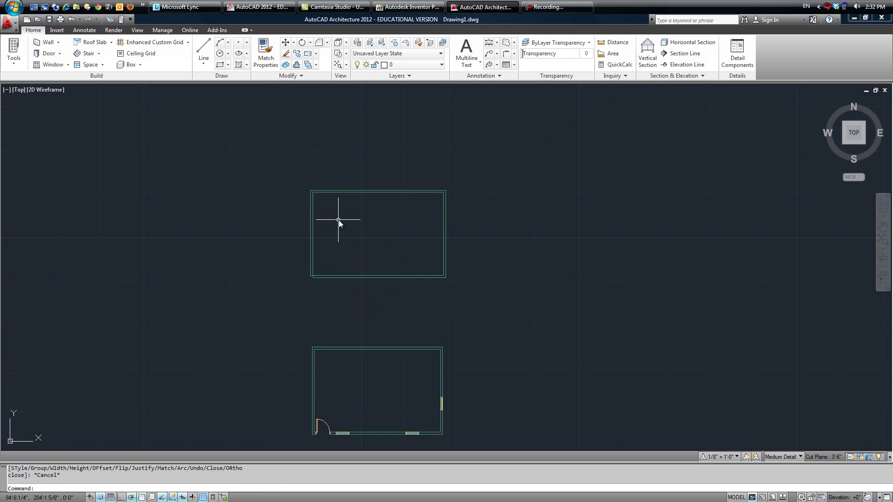
Window-select the four upper walls and delete them.
{"action": "left_click", "coordinate": [300, 176]}
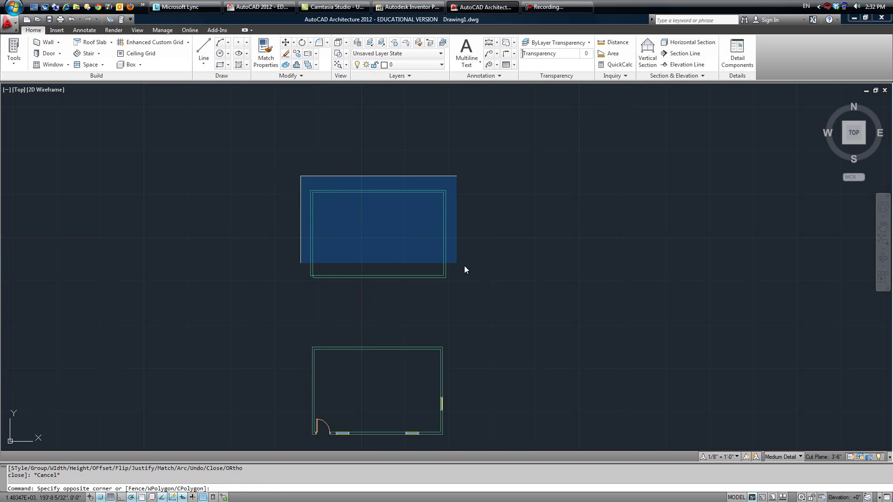
{"action": "left_click", "coordinate": [485, 301]}
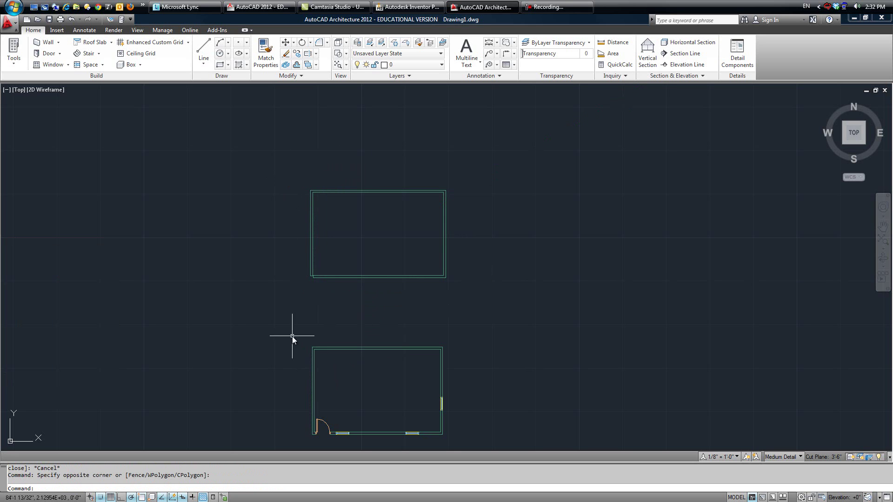
{"action": "middle_click_drag", "start_coordinate": [298, 327], "coordinate": [291, 286]}
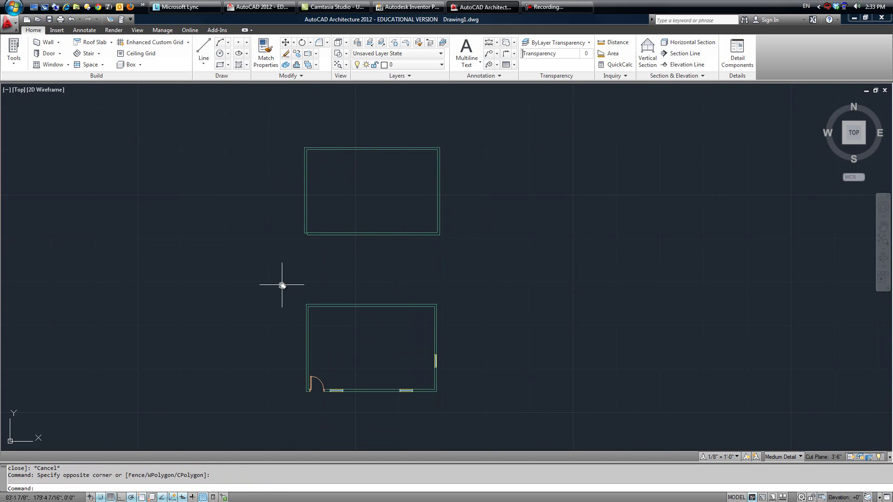
{"action": "left_click", "coordinate": [281, 285]}
{"action": "left_click", "coordinate": [300, 299]}
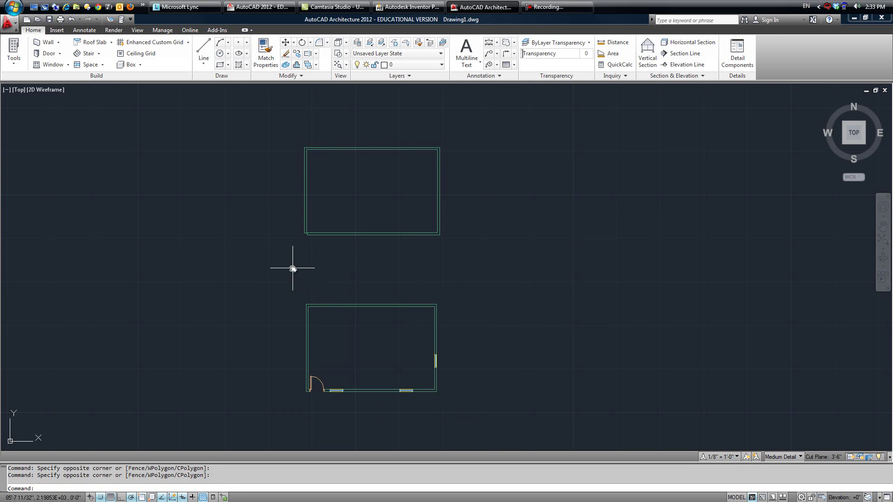
{"action": "middle_click_drag", "start_coordinate": [496, 280], "coordinate": [428, 275]}
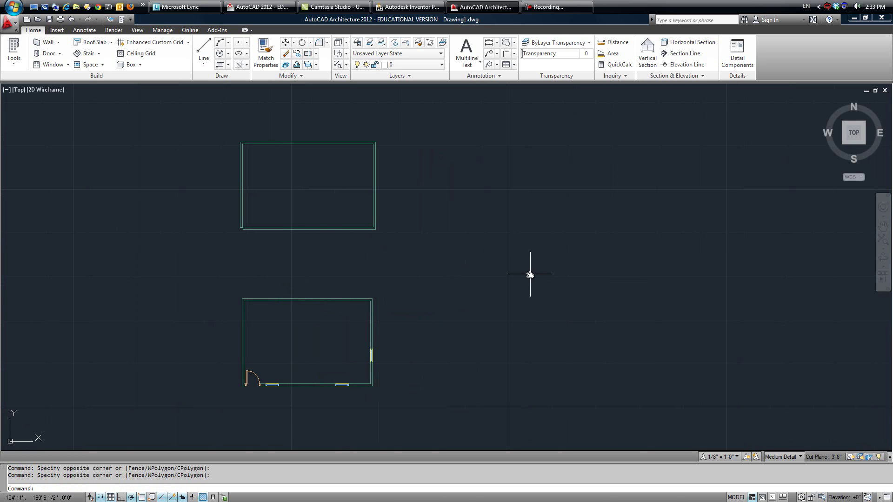
{"action": "scroll", "coordinate": [521, 273], "scroll_direction": "down", "scroll_amount": 2}
{"action": "scroll", "coordinate": [505, 273], "scroll_direction": "up", "scroll_amount": 3}
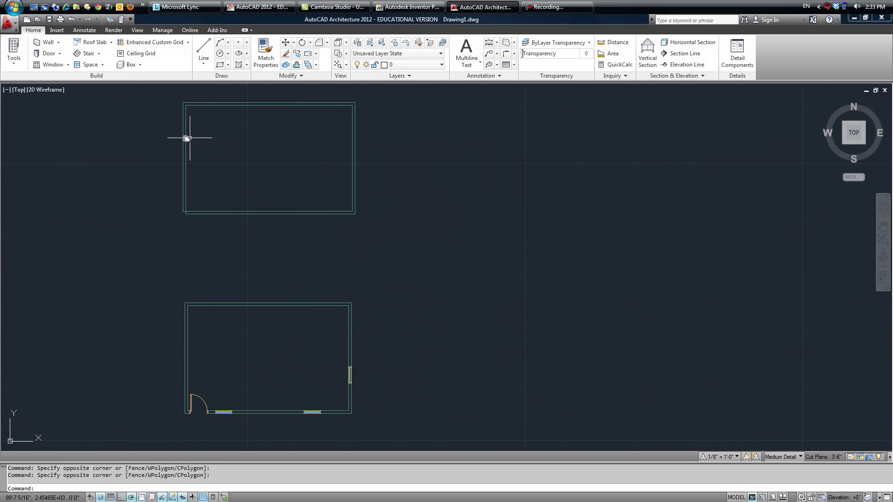
{"action": "left_click", "coordinate": [172, 96]}
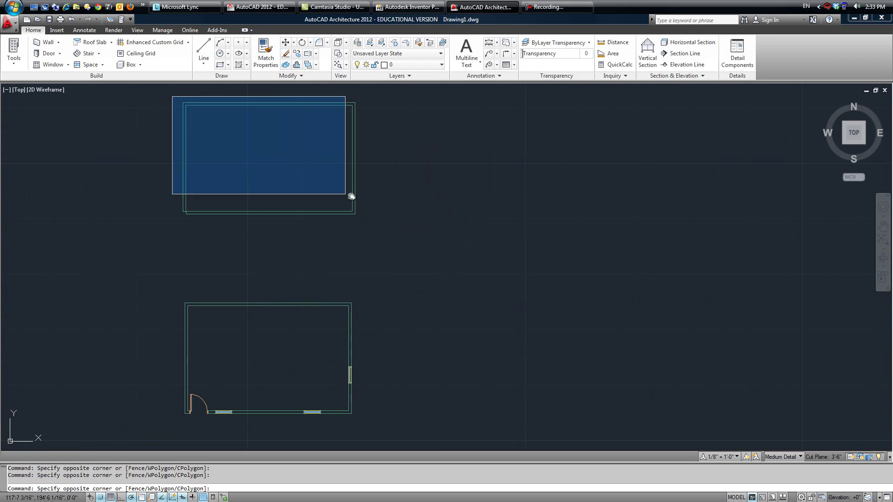
{"action": "left_click", "coordinate": [403, 245]}
{"action": "key", "text": "Delete"}
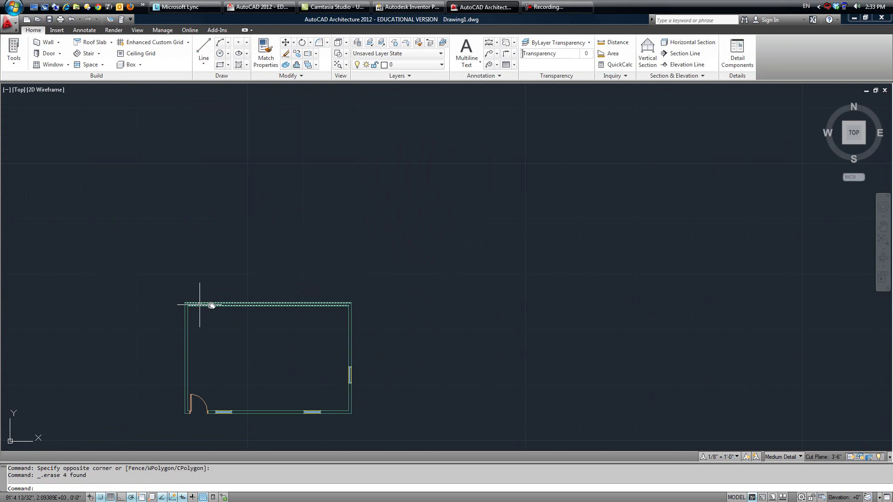
Inspect the building in SE isometric, trying a front wall grip, then cancel.
{"action": "left_click", "coordinate": [862, 143]}
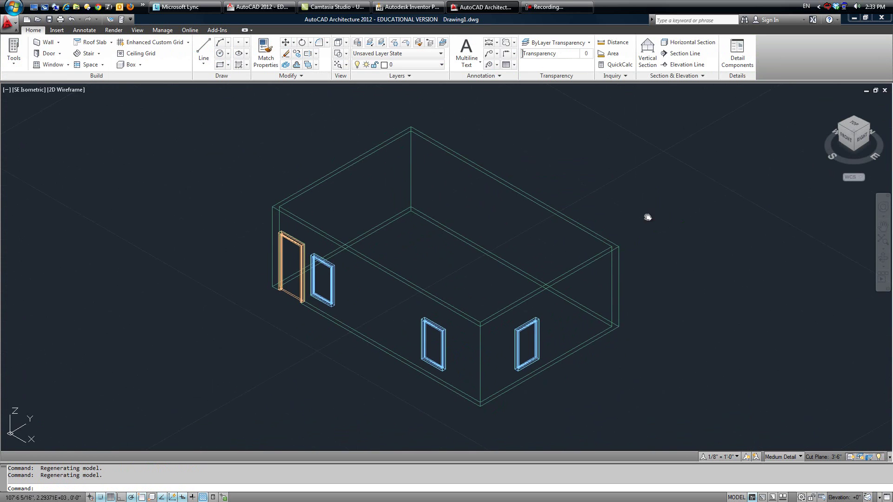
{"action": "scroll", "coordinate": [352, 291], "scroll_direction": "up", "scroll_amount": 1}
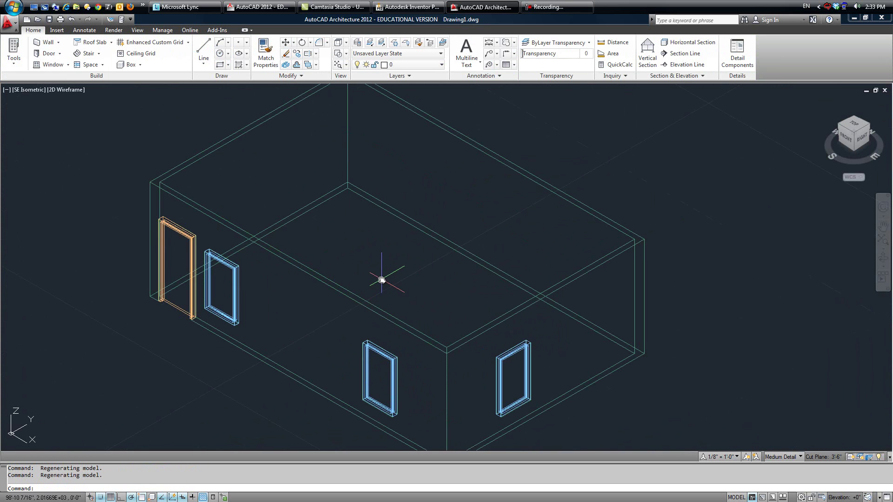
{"action": "scroll", "coordinate": [382, 274], "scroll_direction": "down", "scroll_amount": 2}
{"action": "left_click", "coordinate": [328, 272]}
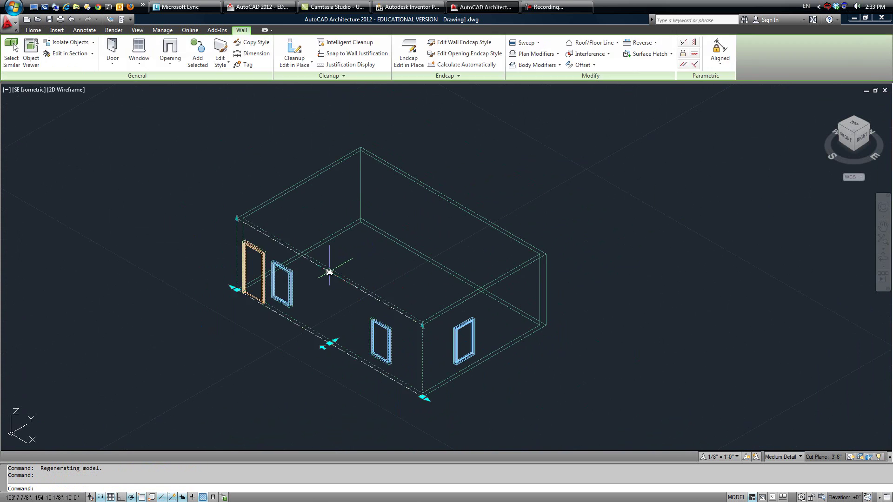
{"action": "left_click", "coordinate": [330, 270]}
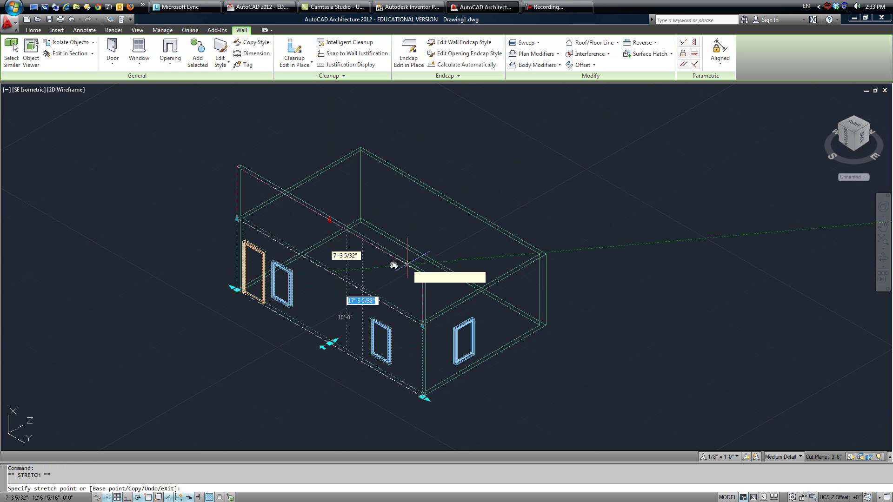
{"action": "key", "text": "Escape"}
{"action": "key", "text": "Escape"}
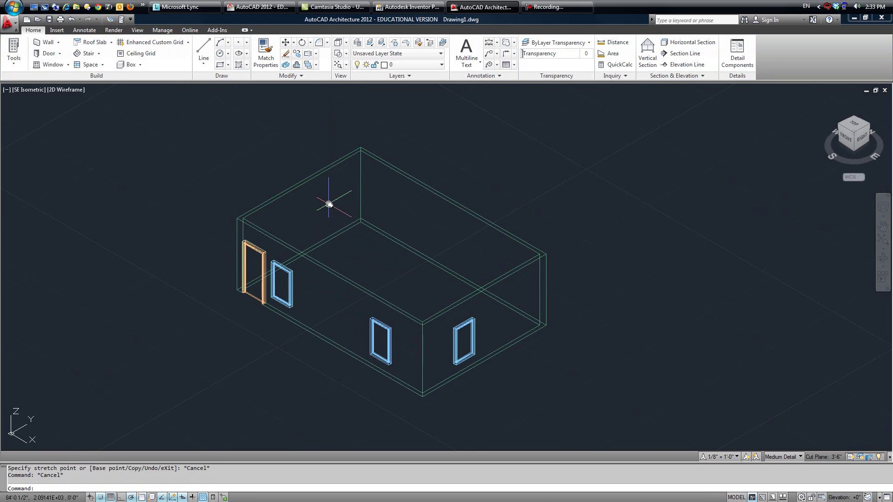
Restart the Wall command in Top view with the first room shifted to the left.
{"action": "left_click", "coordinate": [46, 42]}
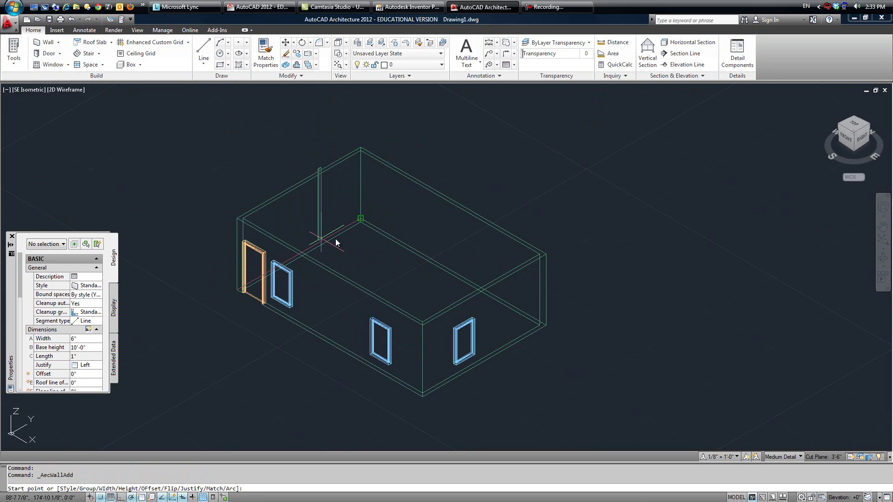
{"action": "left_click", "coordinate": [854, 127]}
{"action": "scroll", "coordinate": [667, 238], "scroll_direction": "down", "scroll_amount": 2}
{"action": "middle_click_drag", "start_coordinate": [667, 238], "coordinate": [552, 229]}
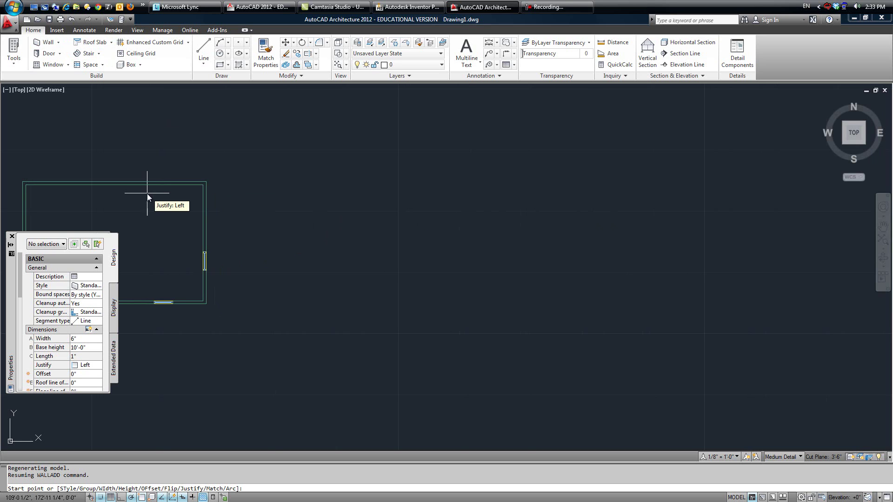
Set the new walls' base height to 20'-0" in Properties.
{"action": "key", "text": "Escape"}
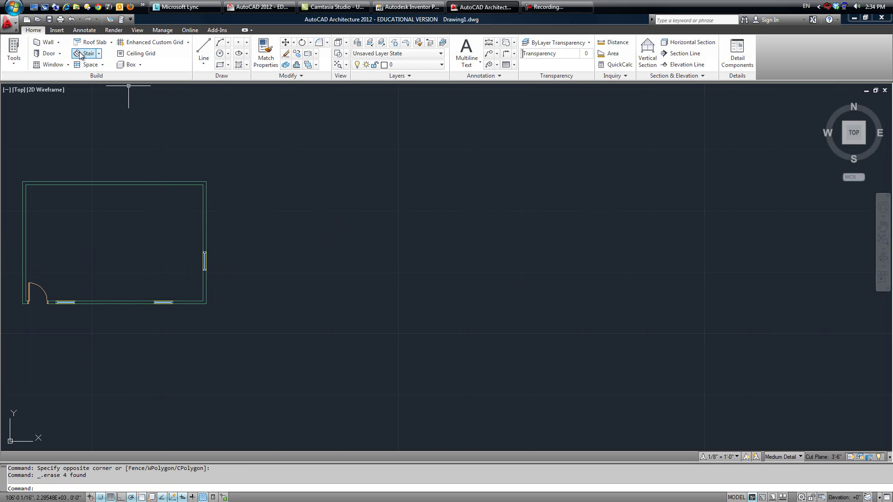
{"action": "left_click", "coordinate": [41, 43]}
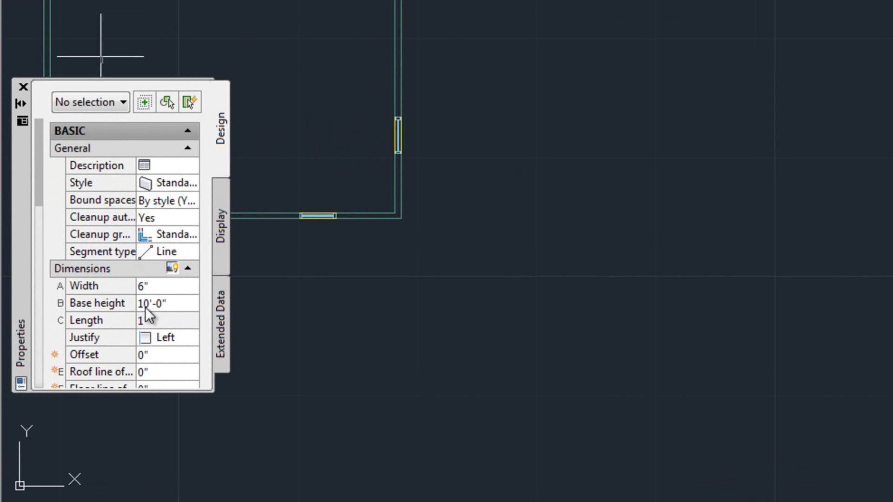
{"action": "left_click", "coordinate": [145, 307]}
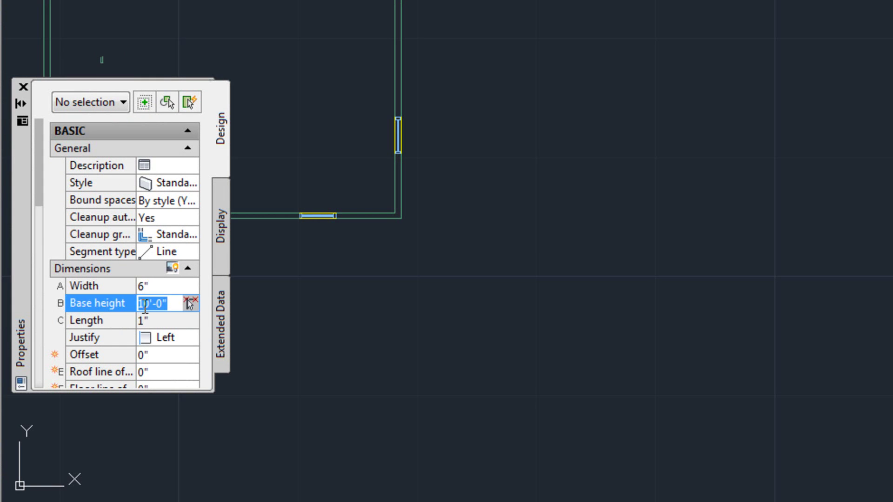
{"action": "left_click", "coordinate": [146, 306]}
{"action": "double_click", "coordinate": [146, 306]}
{"action": "type", "text": "2"}
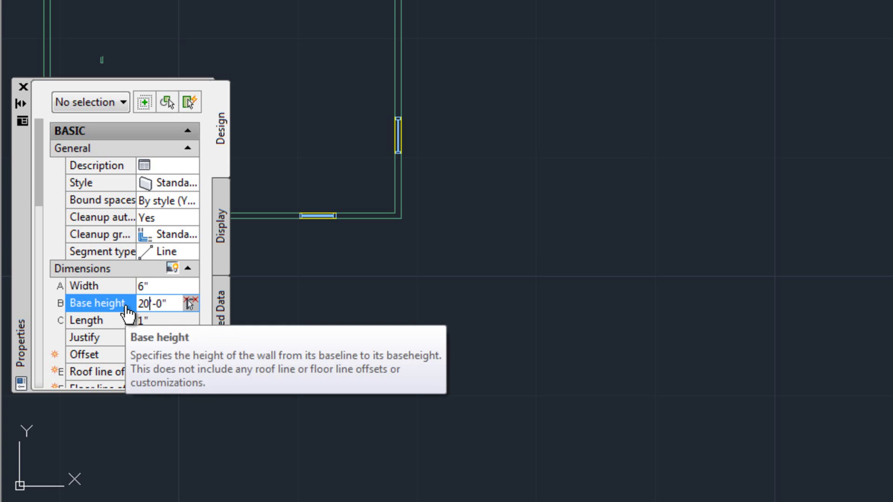
{"action": "type", "text": "0"}
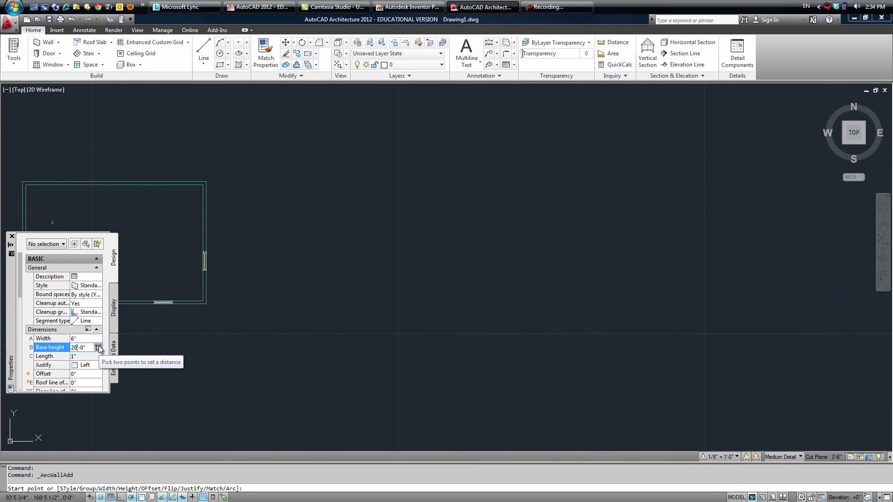
{"action": "key", "text": "Tab"}
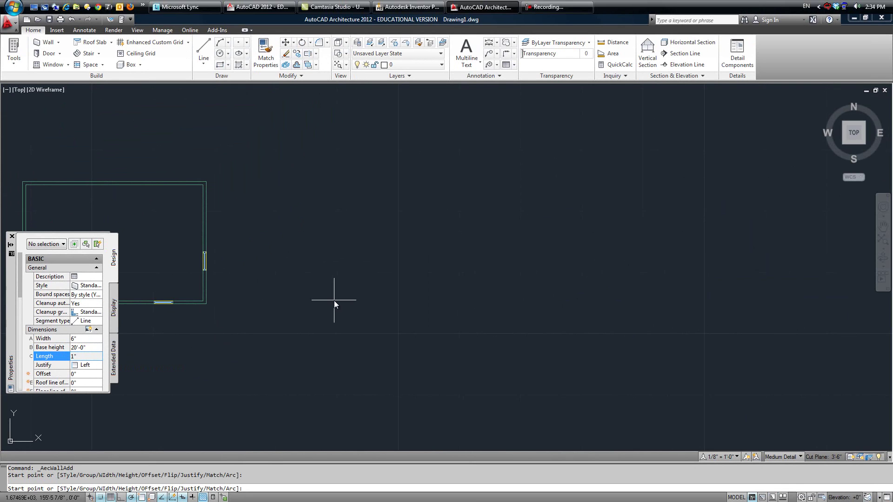
Draw wall segments of 30', 20', 30' and 20' to close the second room.
{"action": "left_click", "coordinate": [331, 179]}
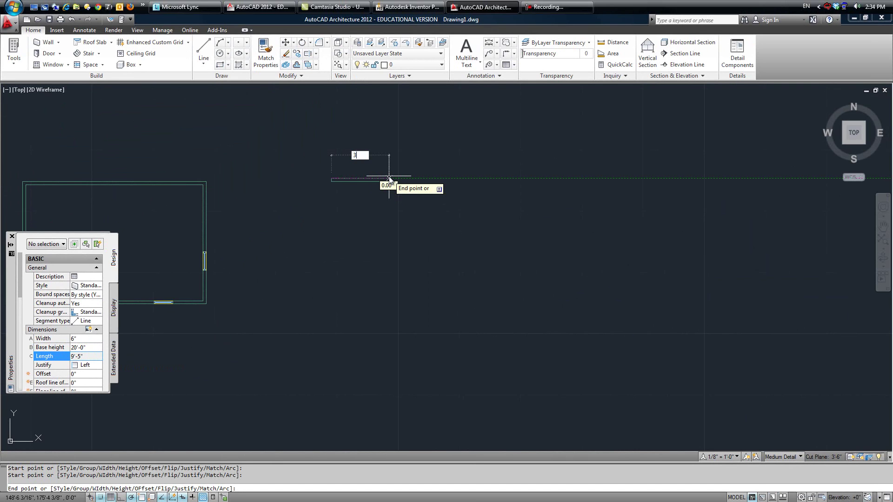
{"action": "key", "text": "Return"}
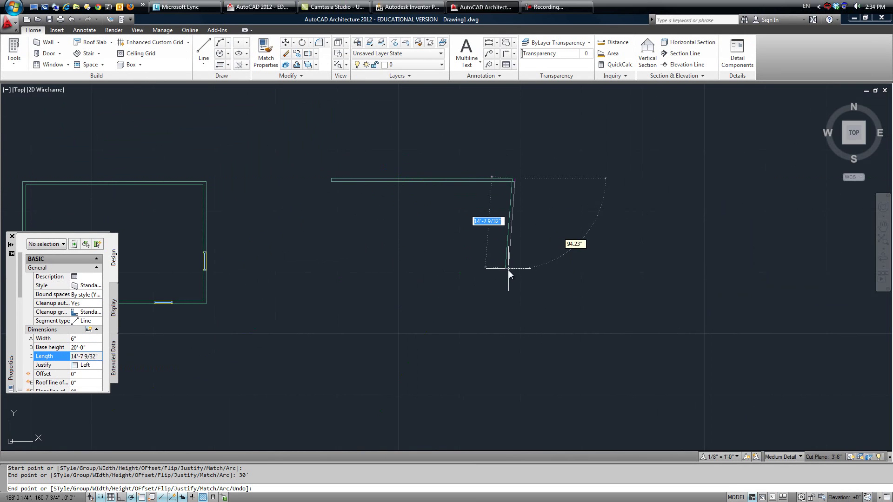
{"action": "type", "text": "20"}
{"action": "key", "text": "Return"}
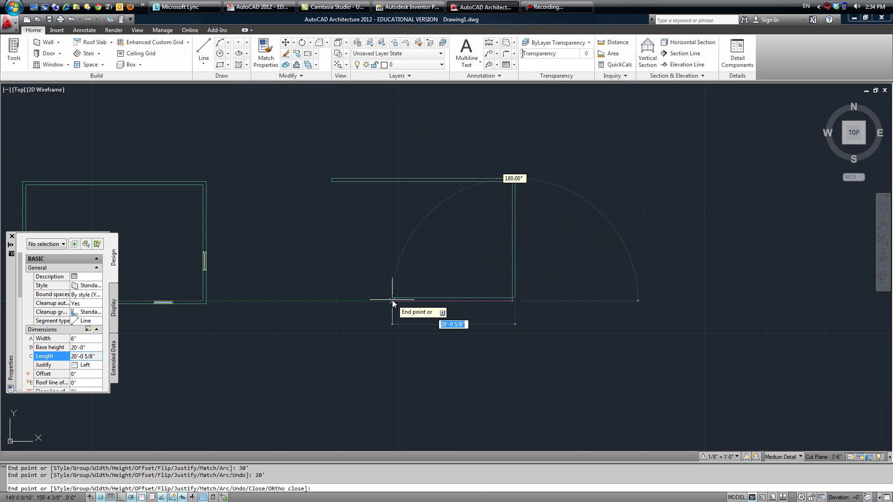
{"action": "type", "text": "2"}
{"action": "type", "text": "30'"}
{"action": "key", "text": "Return"}
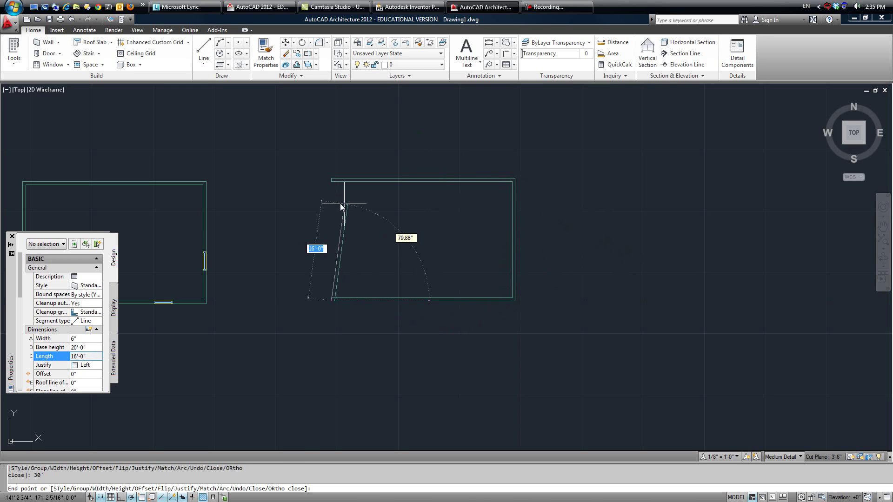
{"action": "type", "text": "20'"}
{"action": "key", "text": "Return"}
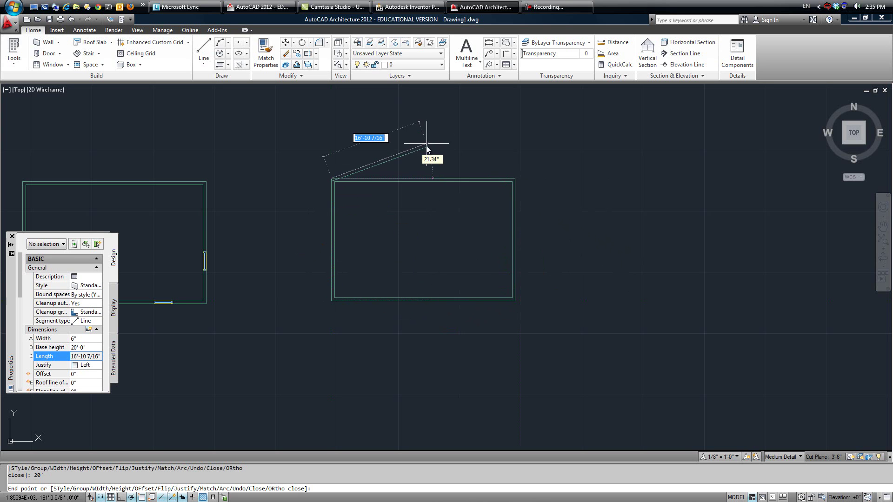
{"action": "key", "text": "Escape"}
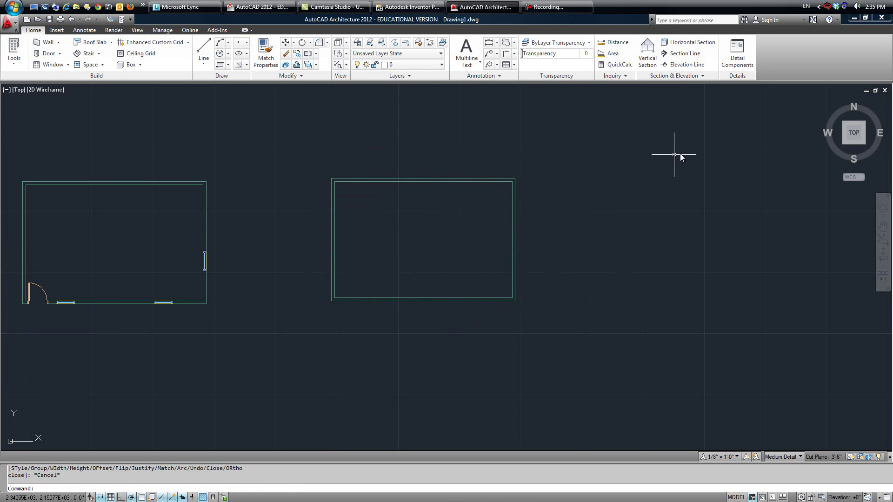
Check both rooms in SE isometric, then return to Top view.
{"action": "left_click", "coordinate": [863, 143]}
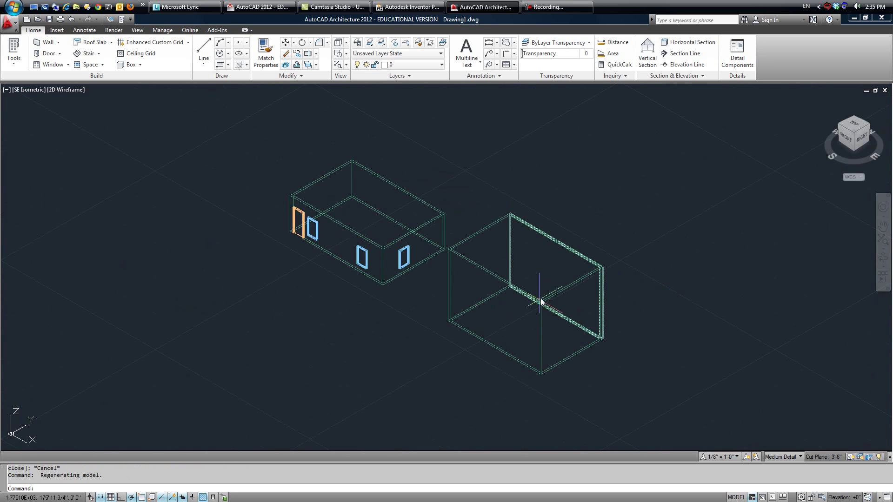
{"action": "scroll", "coordinate": [539, 285], "scroll_direction": "up", "scroll_amount": 3}
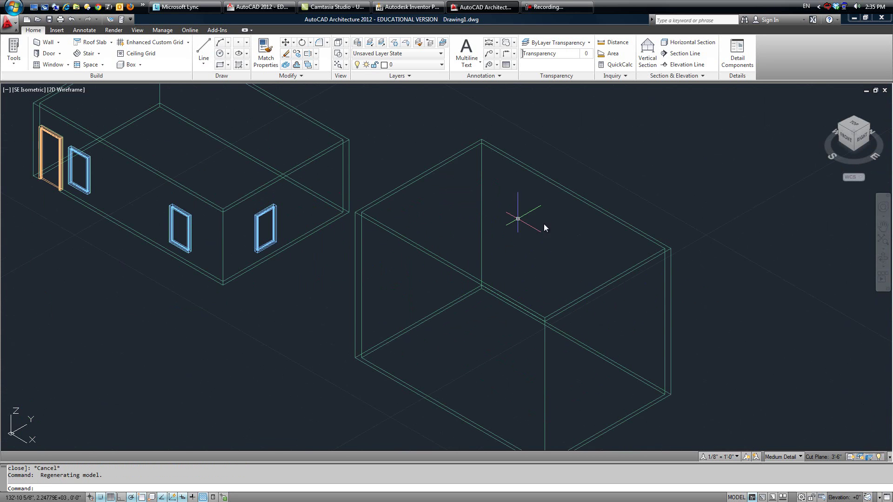
{"action": "scroll", "coordinate": [530, 277], "scroll_direction": "down", "scroll_amount": 2}
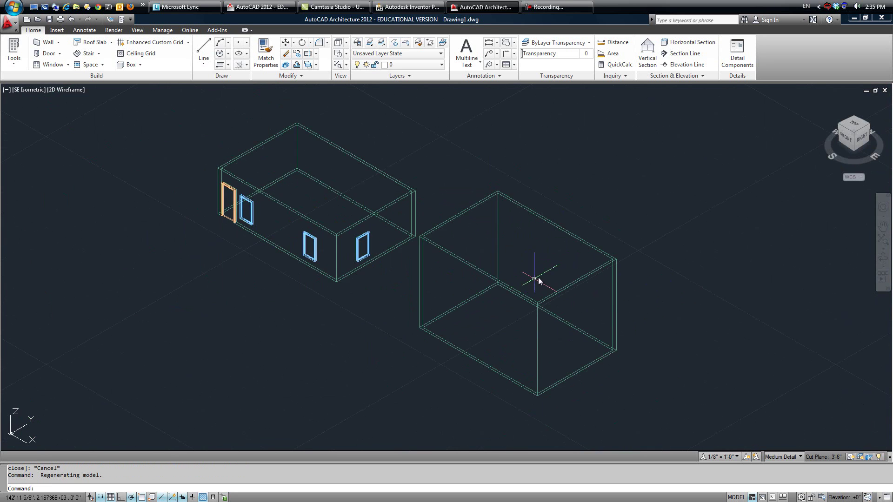
{"action": "left_click", "coordinate": [853, 125]}
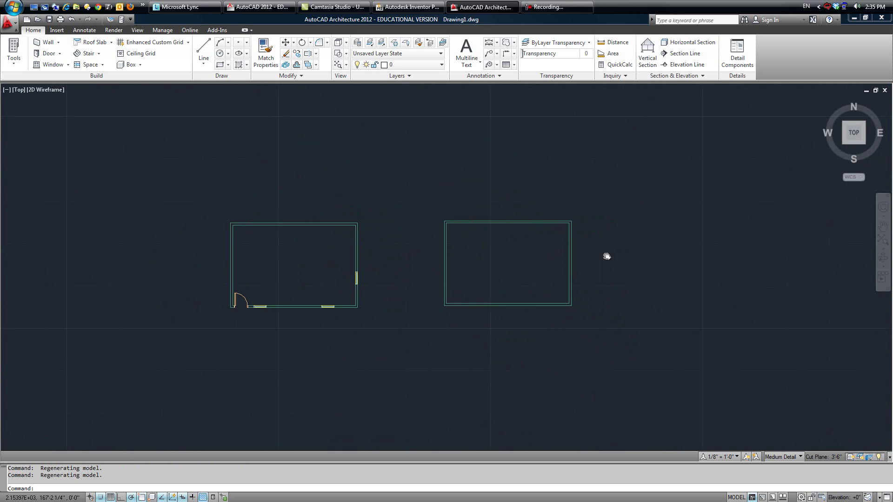
Place a door in the new room's bottom wall 6" from its left corner.
{"action": "left_click", "coordinate": [48, 53]}
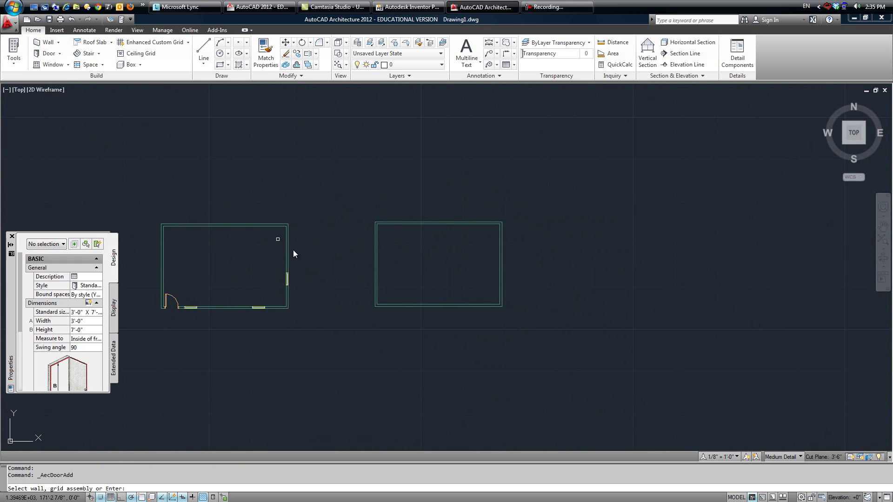
{"action": "left_click", "coordinate": [384, 306]}
{"action": "scroll", "coordinate": [387, 306], "scroll_direction": "up", "scroll_amount": 4}
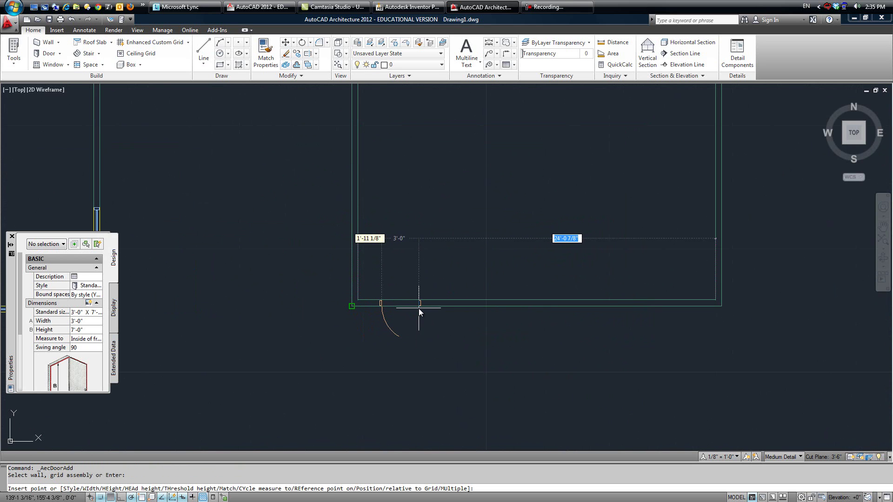
{"action": "key", "text": "Tab"}
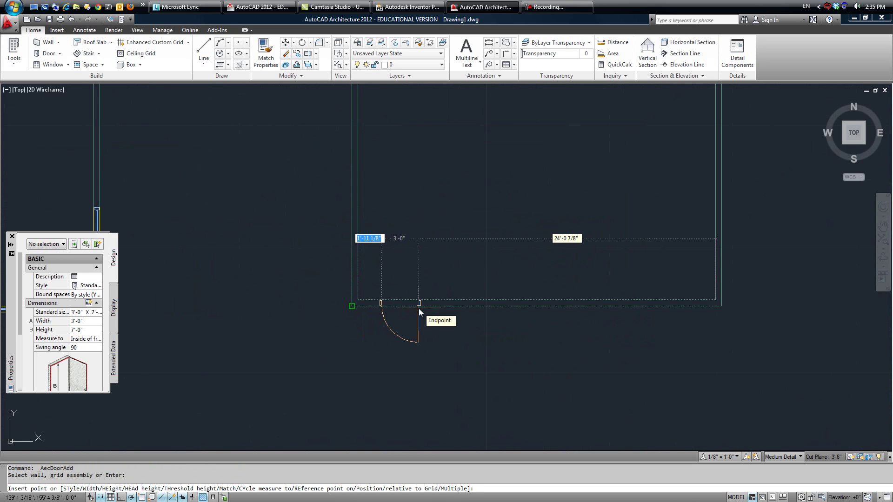
{"action": "type", "text": "6"}
{"action": "key", "text": "Return"}
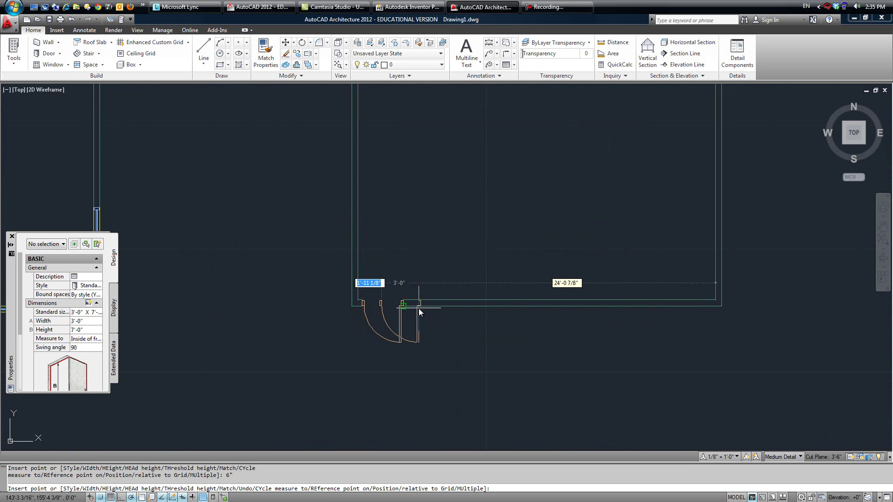
{"action": "key", "text": "Escape"}
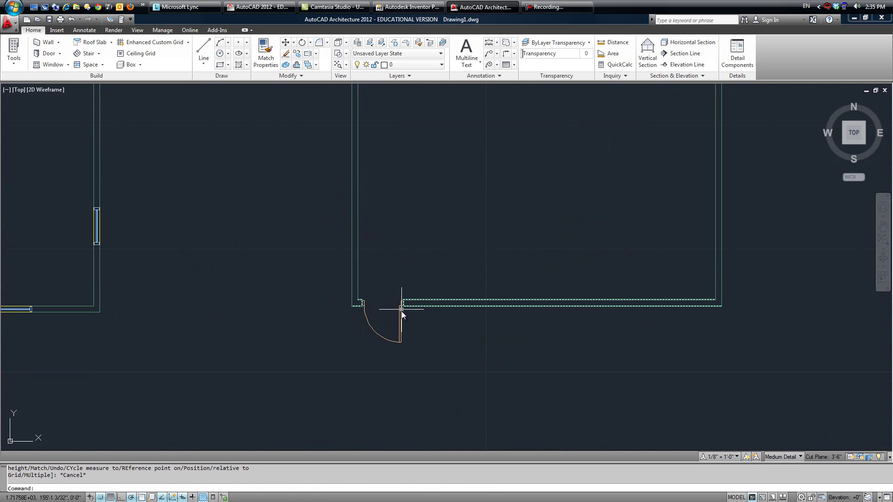
Flip the new door's swing so it opens into the room.
{"action": "left_click", "coordinate": [401, 312]}
{"action": "left_click", "coordinate": [401, 309]}
{"action": "key", "text": "Escape"}
{"action": "scroll", "coordinate": [452, 270], "scroll_direction": "down", "scroll_amount": 3}
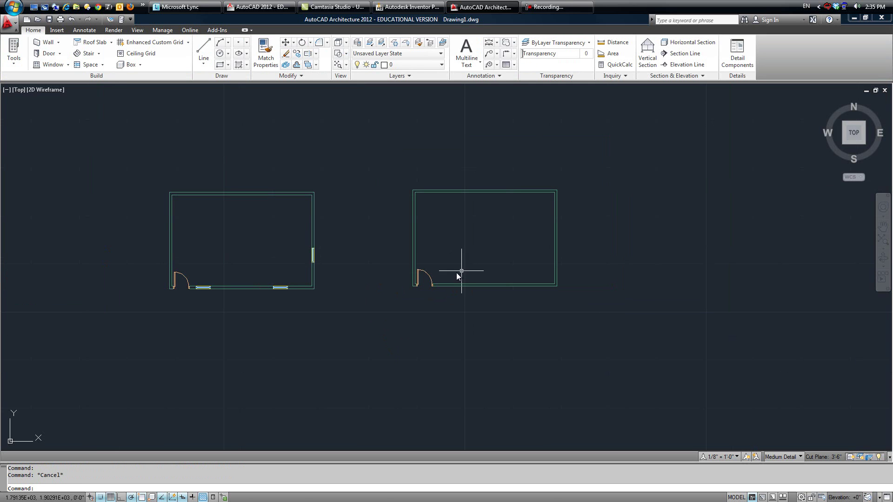
Check both rooms in SE isometric, then return to Top view.
{"action": "left_click", "coordinate": [864, 143]}
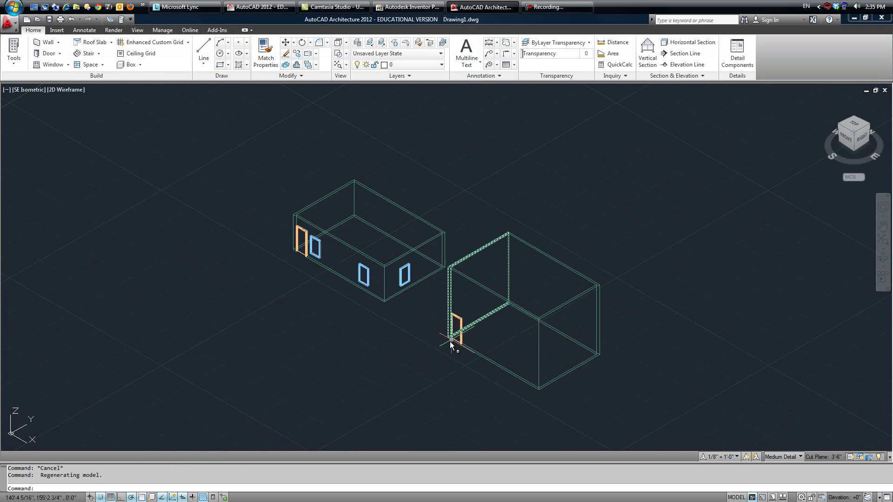
{"action": "scroll", "coordinate": [449, 345], "scroll_direction": "up", "scroll_amount": 3}
{"action": "mouse_move", "coordinate": [854, 129]}
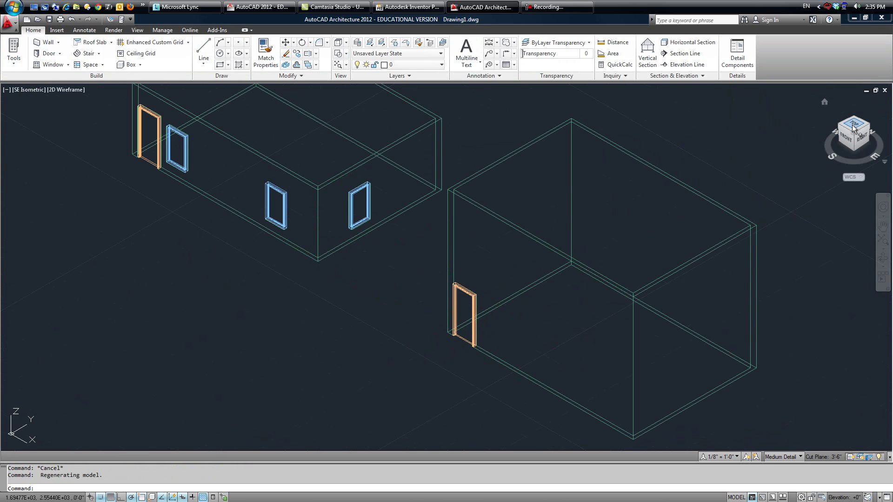
{"action": "left_click", "coordinate": [854, 127]}
{"action": "scroll", "coordinate": [569, 306], "scroll_direction": "up", "scroll_amount": 4}
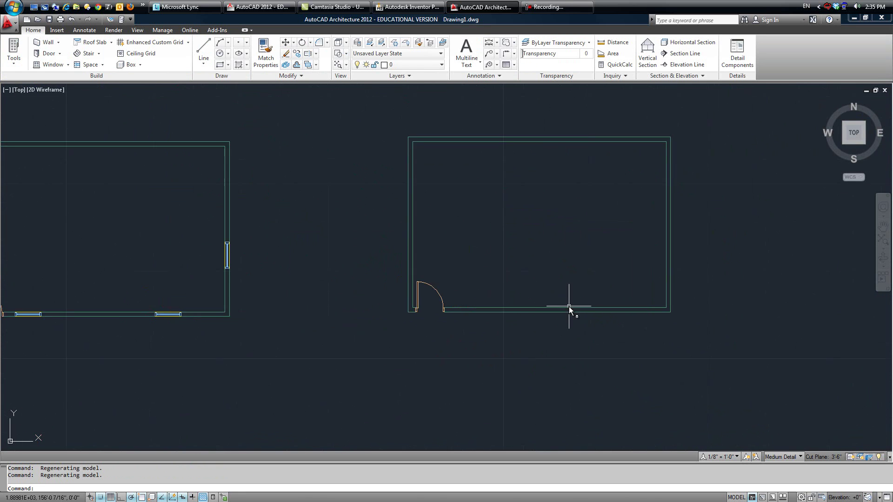
Insert a 3'-0" by 5'-0" window in the right room's front wall, 5' from the corner.
{"action": "left_click", "coordinate": [52, 66]}
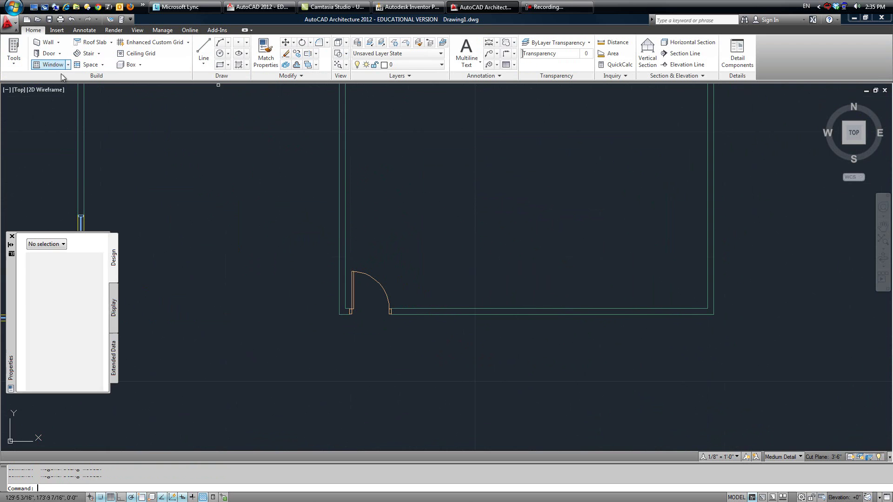
{"action": "left_click", "coordinate": [522, 308]}
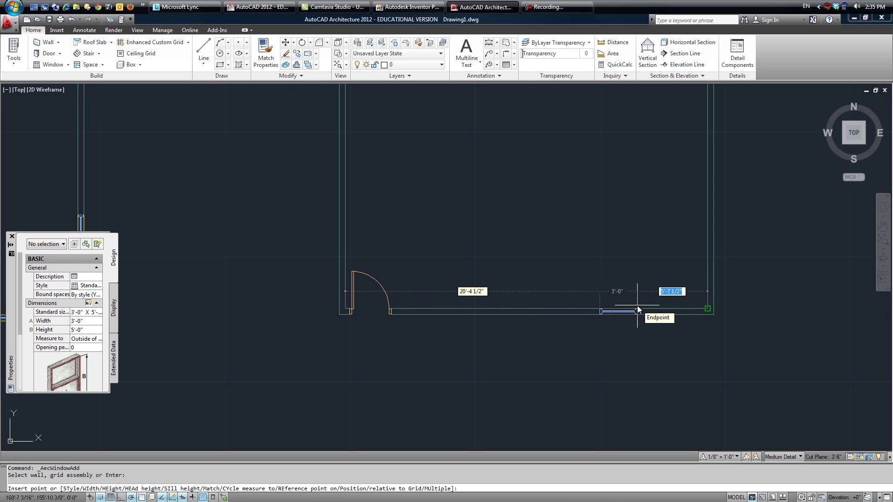
{"action": "type", "text": "5"}
{"action": "key", "text": "Return"}
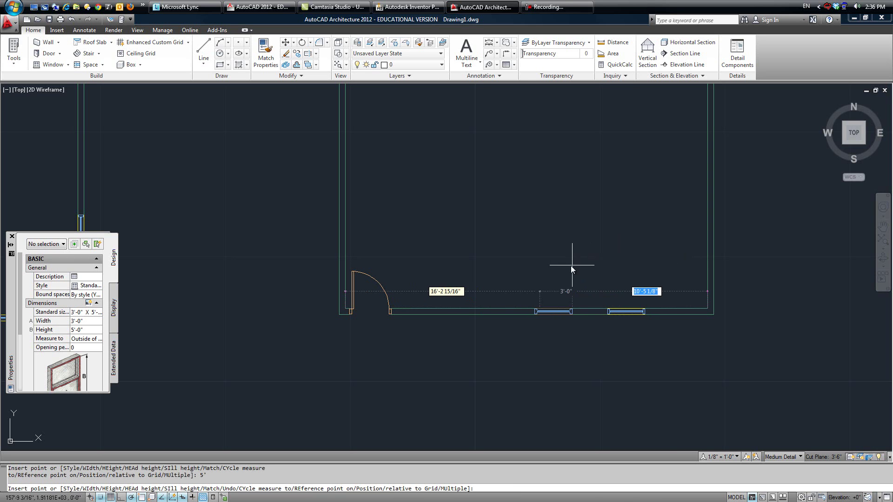
{"action": "key", "text": "Escape"}
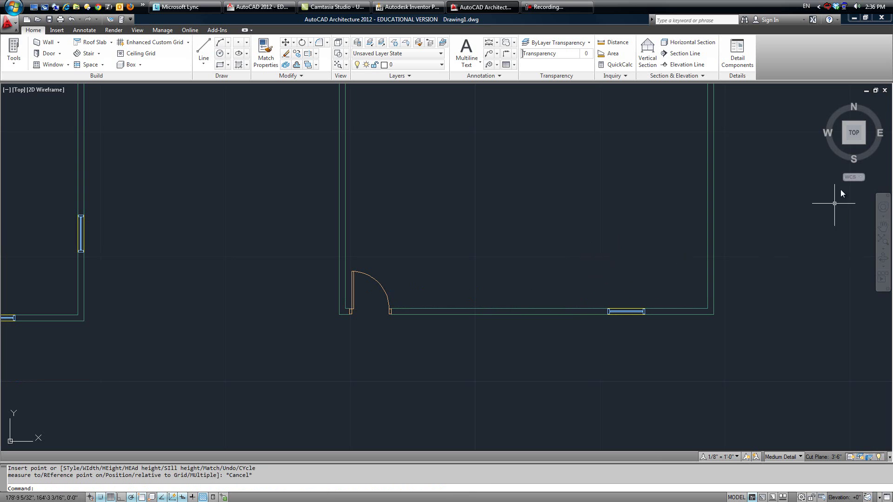
{"action": "left_click", "coordinate": [864, 144]}
{"action": "scroll", "coordinate": [513, 400], "scroll_direction": "up", "scroll_amount": 5}
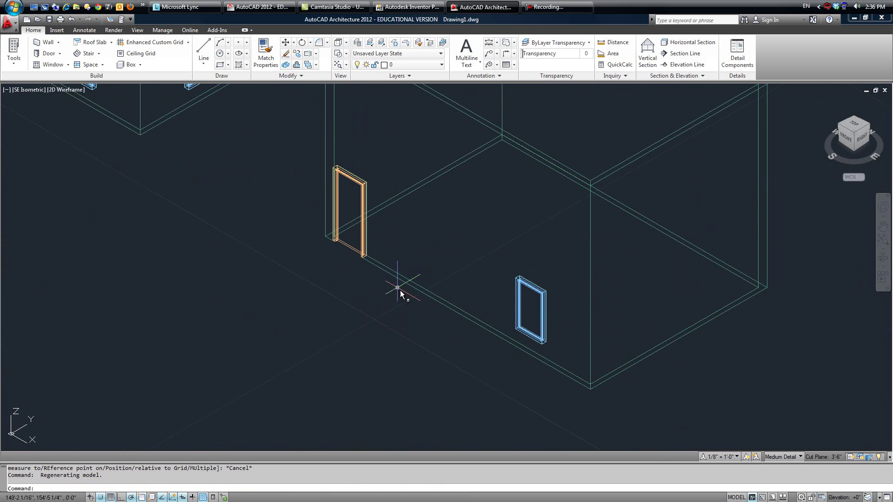
{"action": "scroll", "coordinate": [385, 278], "scroll_direction": "down", "scroll_amount": 3}
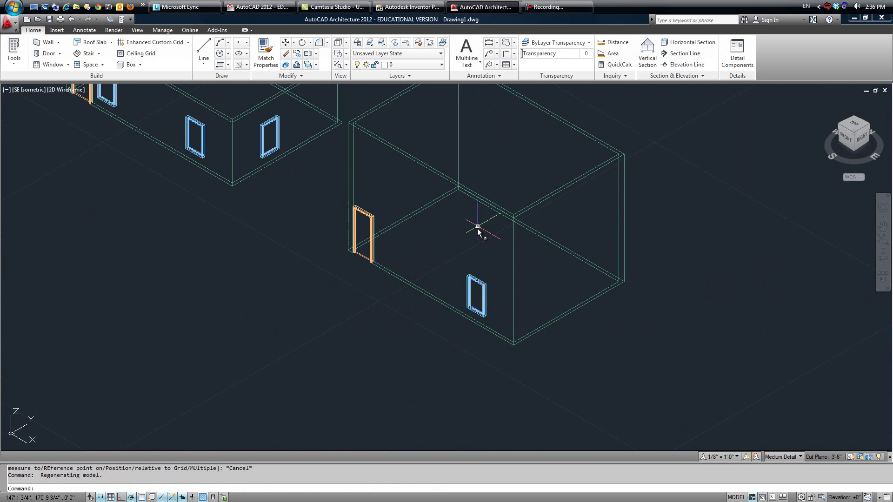
{"action": "left_click", "coordinate": [854, 125]}
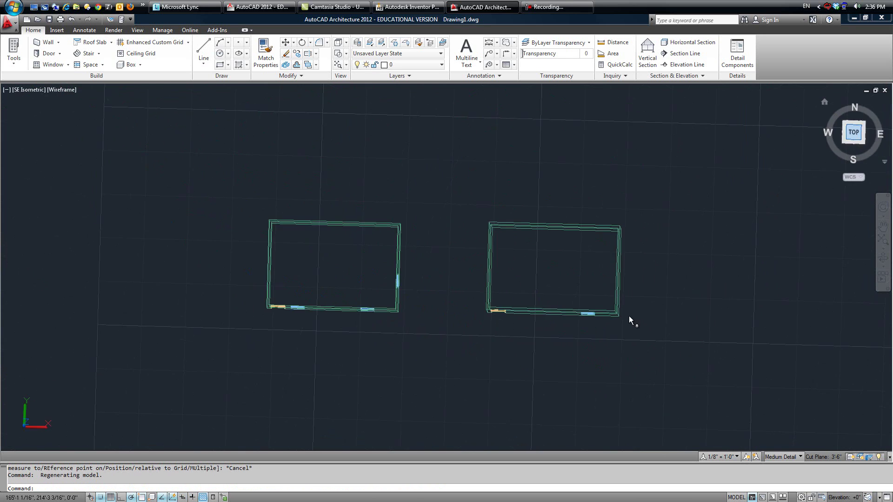
{"action": "scroll", "coordinate": [596, 313], "scroll_direction": "up", "scroll_amount": 5}
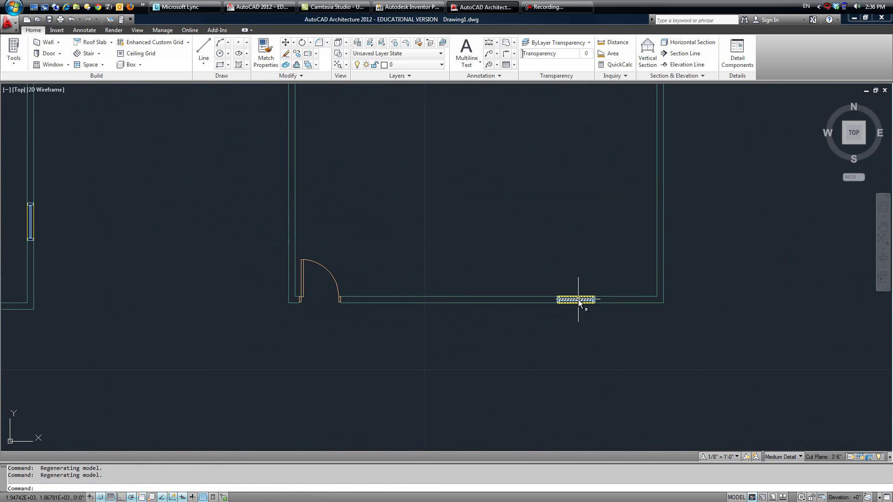
Show the window's Location properties: 6'-8" head height and 1'-8" sill height.
{"action": "double_click", "coordinate": [579, 302]}
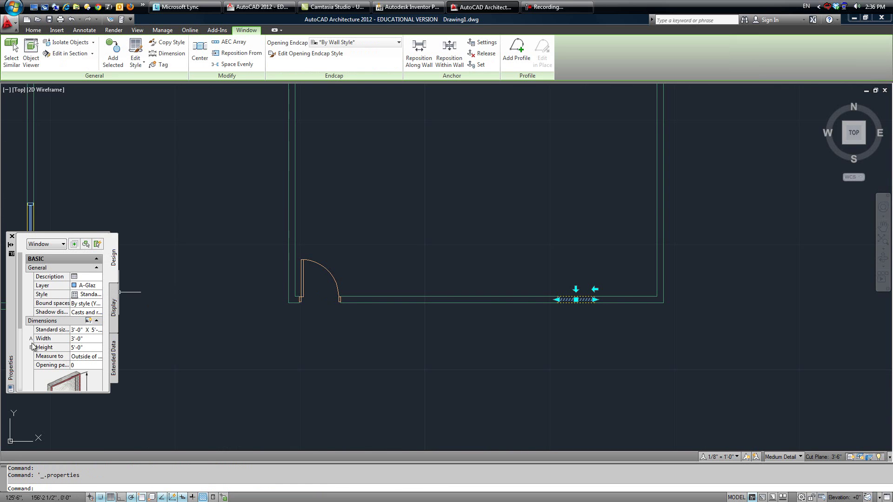
{"action": "left_click", "coordinate": [35, 303]}
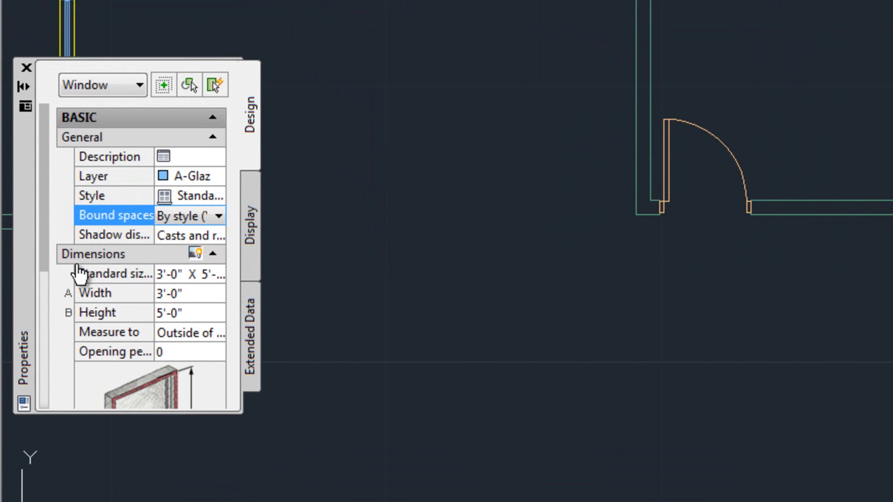
{"action": "scroll", "coordinate": [93, 382], "scroll_direction": "down", "scroll_amount": 3}
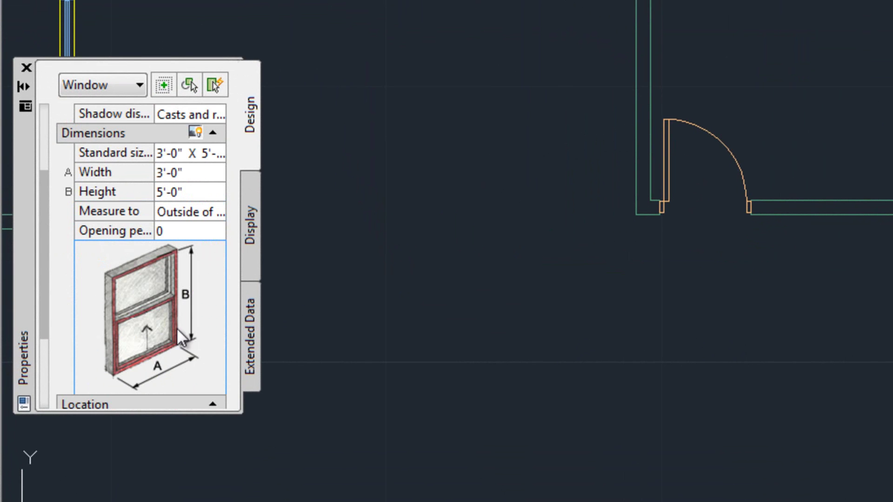
{"action": "scroll", "coordinate": [182, 291], "scroll_direction": "up", "scroll_amount": 2}
{"action": "scroll", "coordinate": [184, 303], "scroll_direction": "down", "scroll_amount": 5}
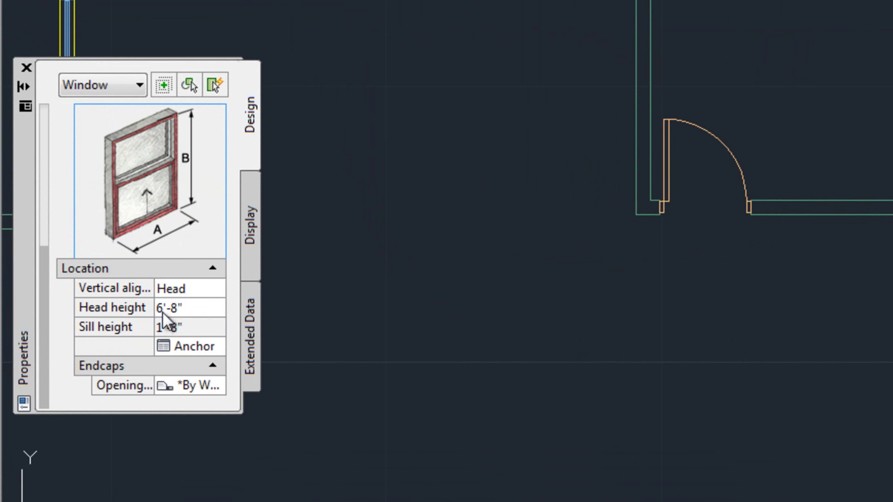
{"action": "scroll", "coordinate": [140, 247], "scroll_direction": "up", "scroll_amount": 5}
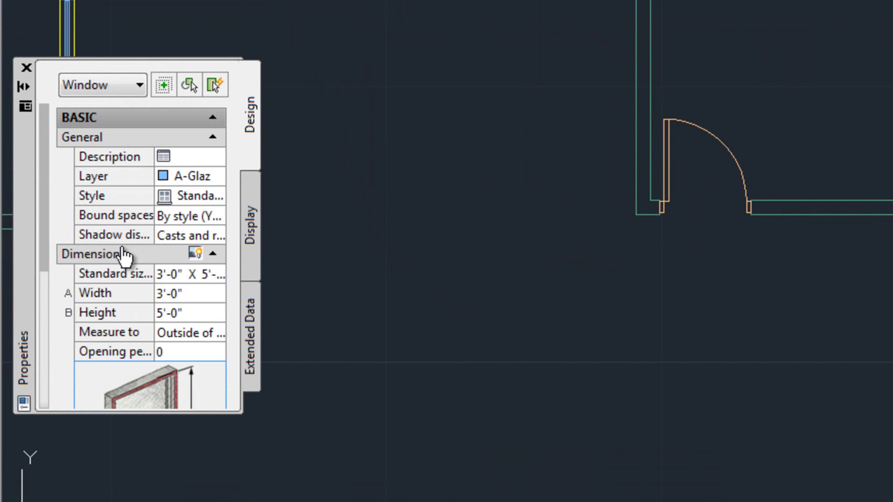
{"action": "scroll", "coordinate": [190, 307], "scroll_direction": "down", "scroll_amount": 5}
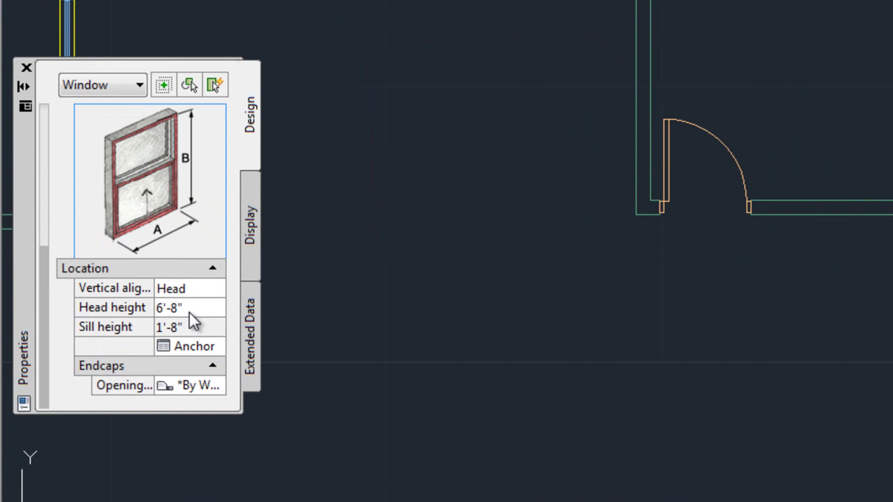
Change the window's head height from 6'-8" to 16'-8", giving an 11'-8" sill.
{"action": "left_click", "coordinate": [162, 330]}
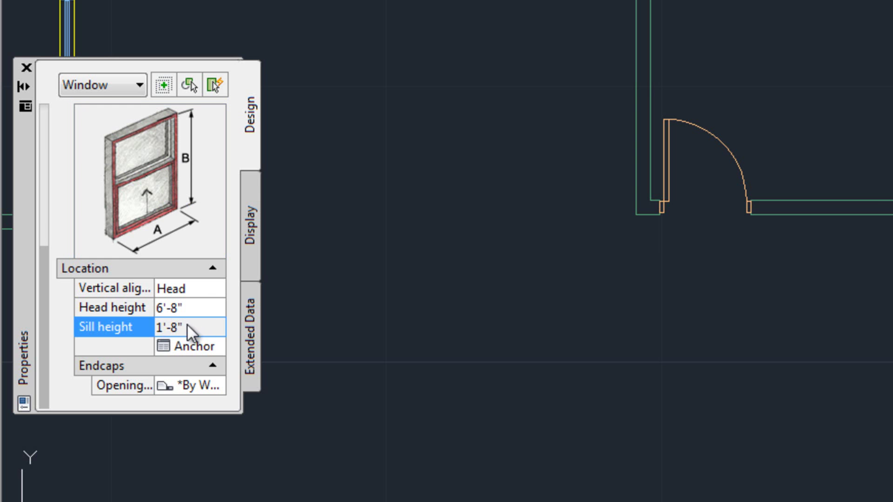
{"action": "left_click", "coordinate": [184, 310]}
{"action": "left_click", "coordinate": [172, 331]}
{"action": "left_click", "coordinate": [159, 311]}
{"action": "left_click", "coordinate": [160, 308]}
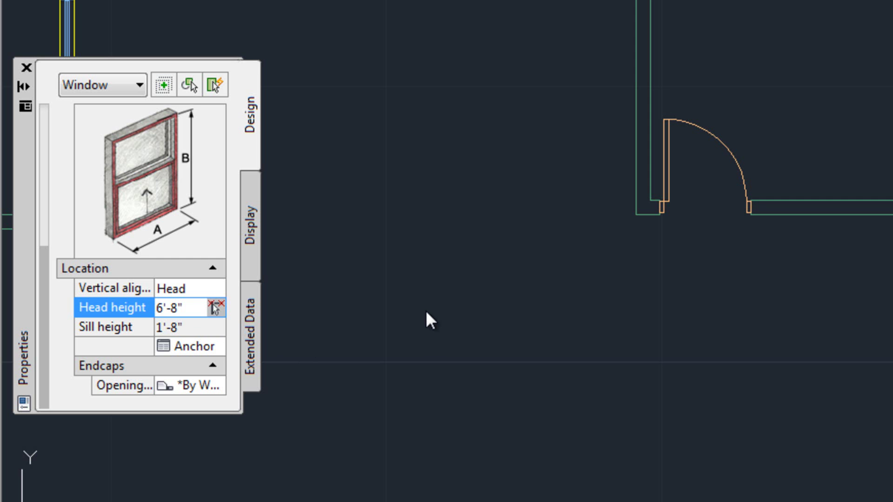
{"action": "type", "text": "1"}
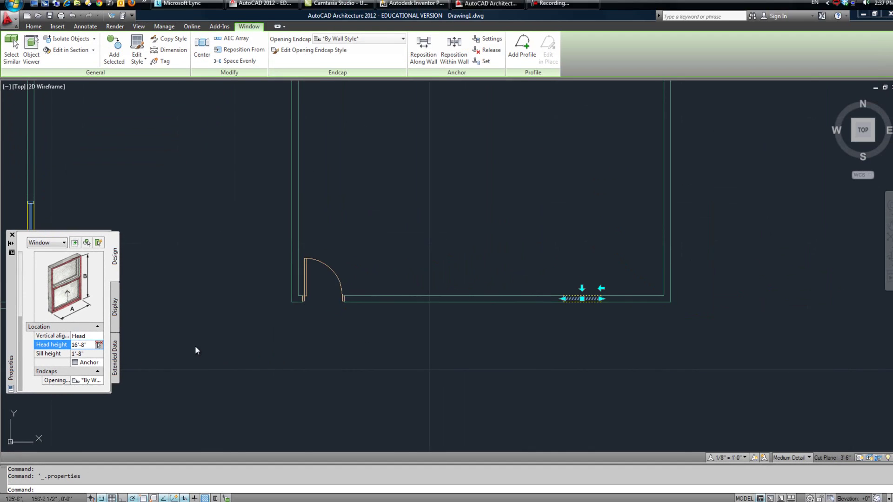
{"action": "key", "text": "Tab"}
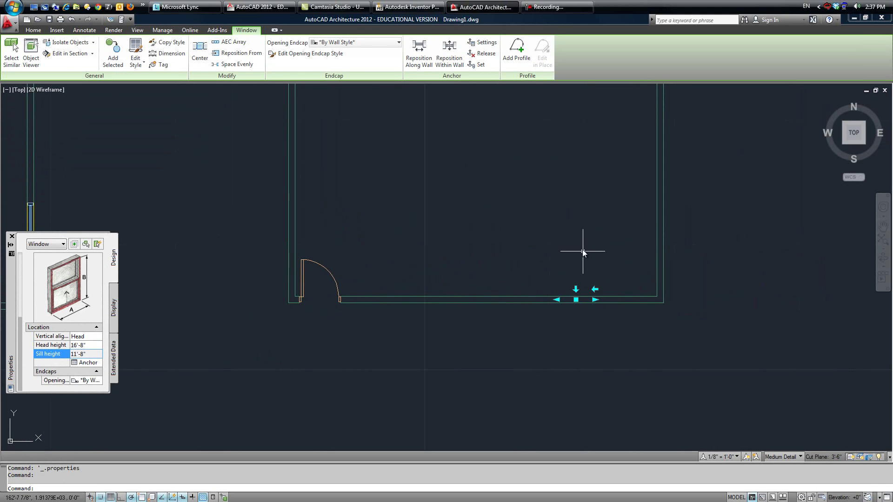
Check the raised window in SE isometric, return to Top view, and close Properties.
{"action": "key", "text": "Escape"}
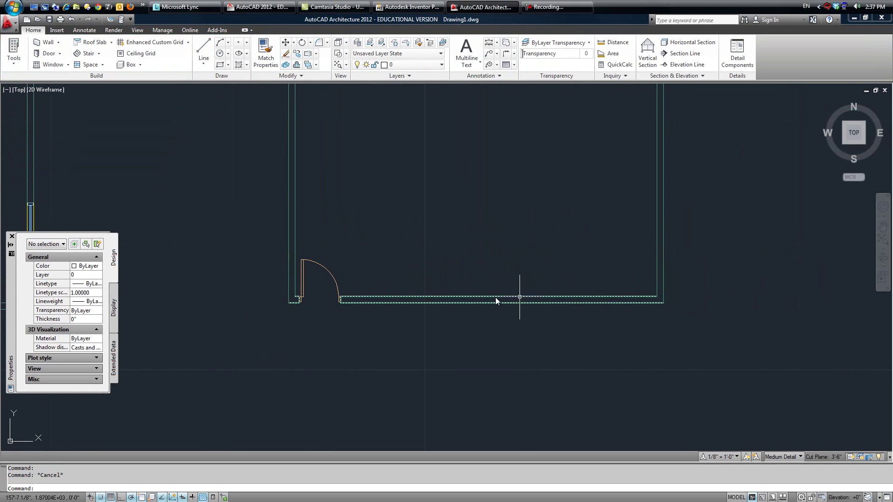
{"action": "left_click", "coordinate": [863, 143]}
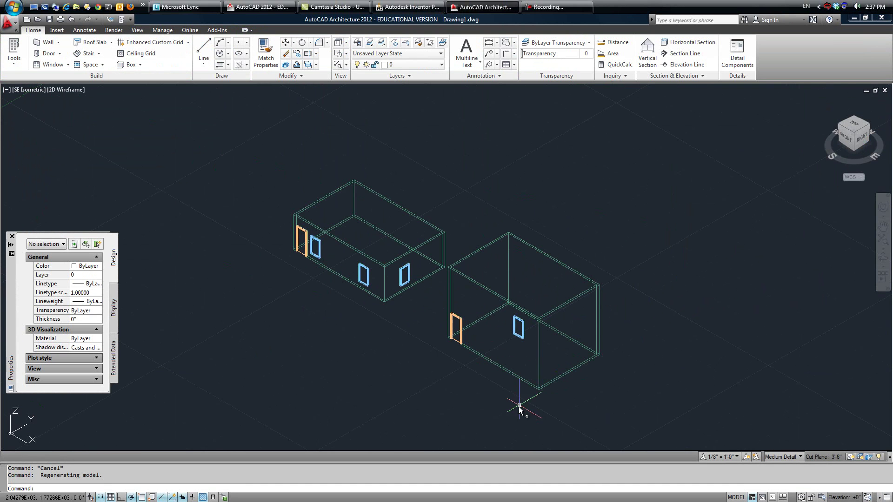
{"action": "scroll", "coordinate": [543, 353], "scroll_direction": "up", "scroll_amount": 5}
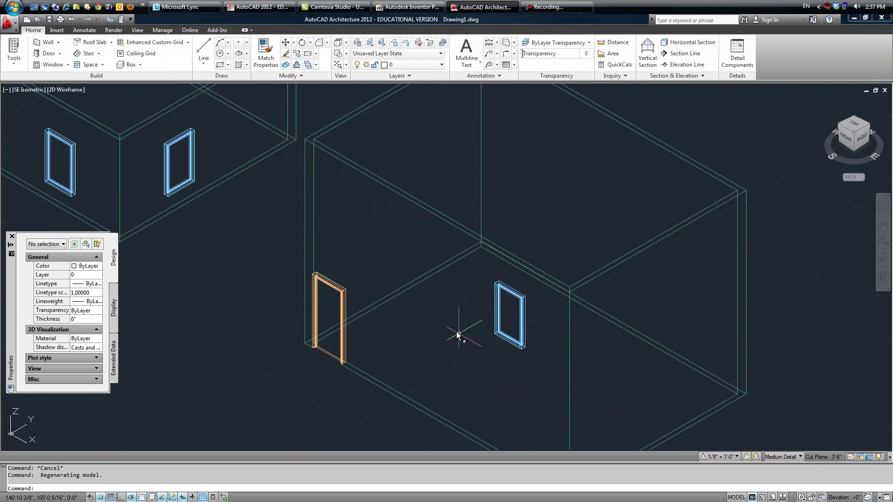
{"action": "scroll", "coordinate": [510, 317], "scroll_direction": "down", "scroll_amount": 3}
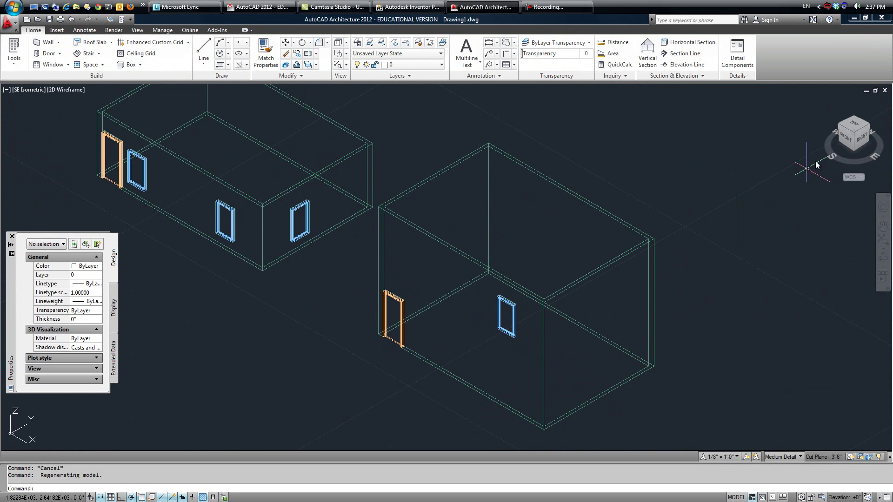
{"action": "left_click", "coordinate": [851, 128]}
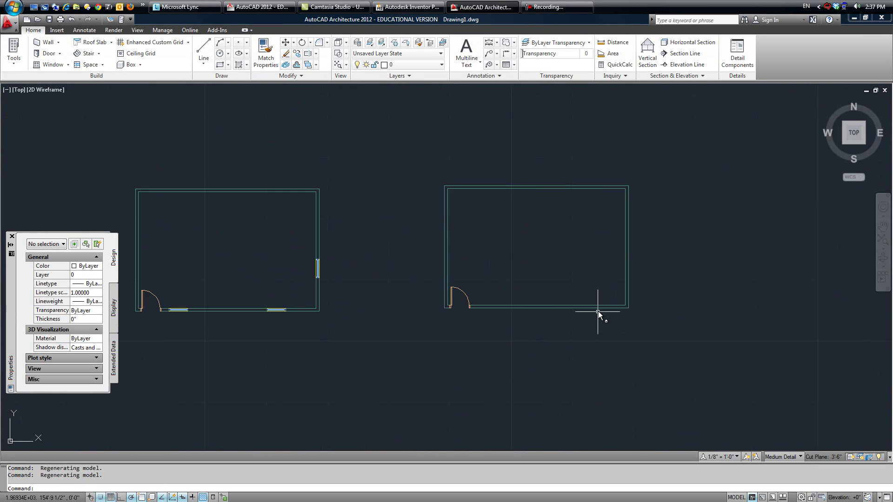
{"action": "left_click", "coordinate": [12, 237]}
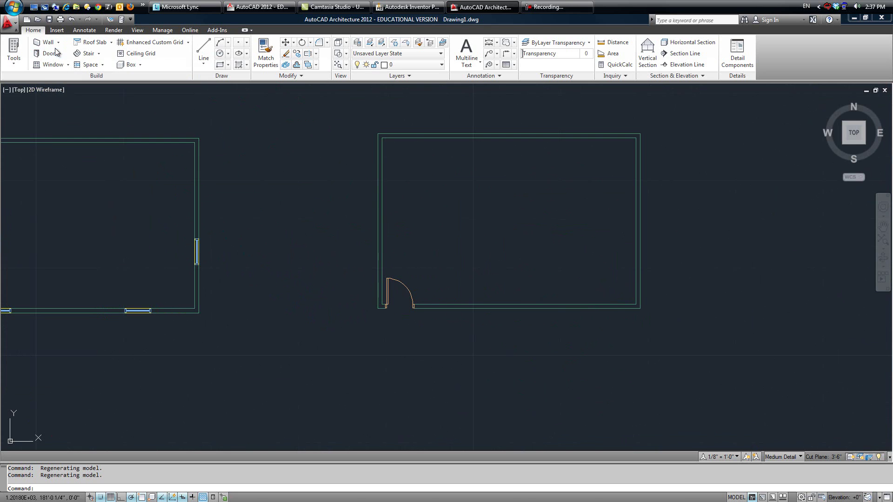
Add an upper window 5' from the corner on the right room's front wall, then view it from the south-east.
{"action": "left_click", "coordinate": [43, 65]}
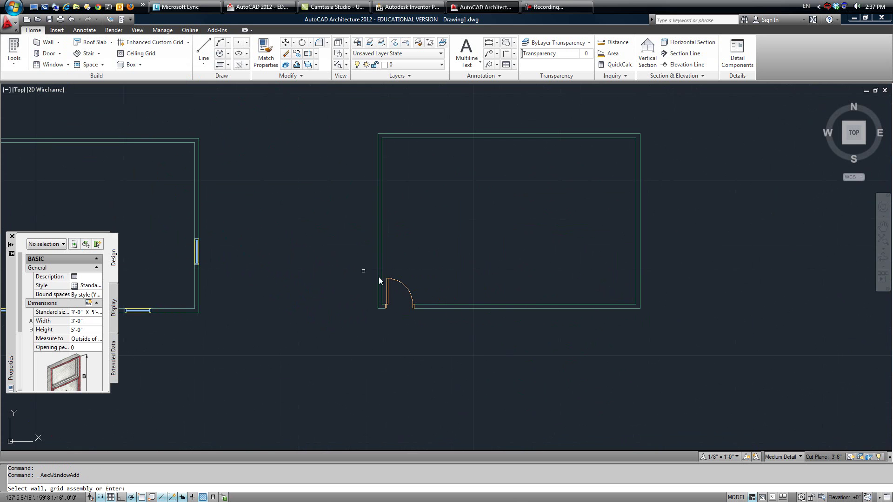
{"action": "left_click", "coordinate": [556, 306]}
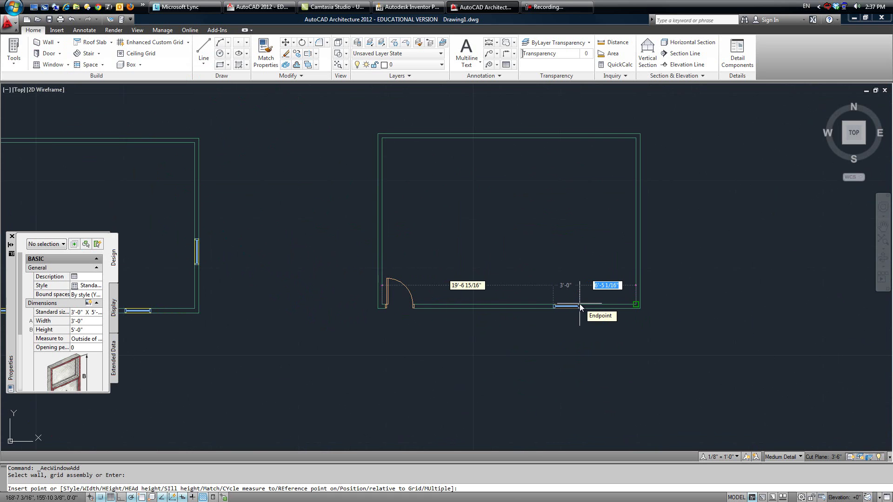
{"action": "type", "text": "5'"}
{"action": "key", "text": "Return"}
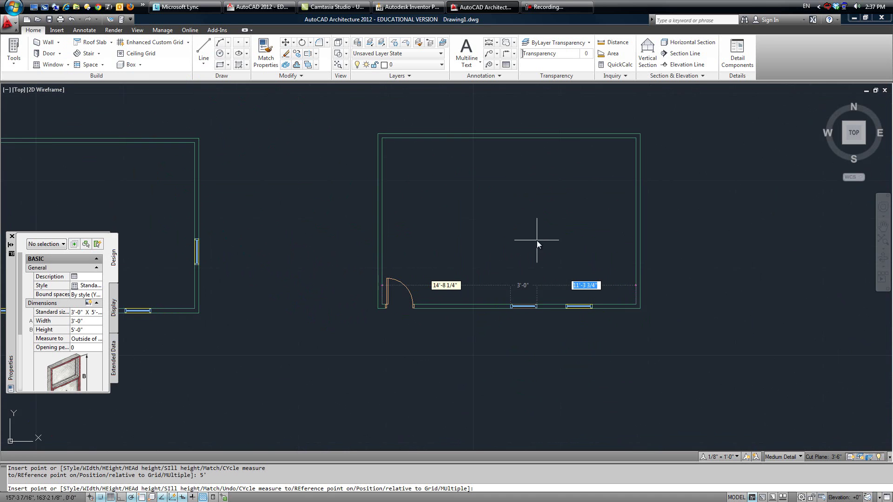
{"action": "key", "text": "Escape"}
{"action": "left_click", "coordinate": [864, 143]}
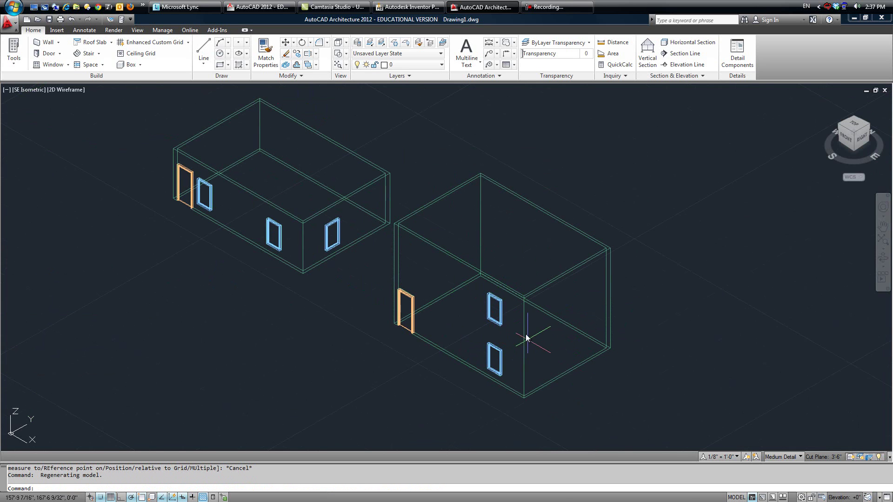
{"action": "middle_click_drag", "start_coordinate": [666, 307], "coordinate": [607, 303]}
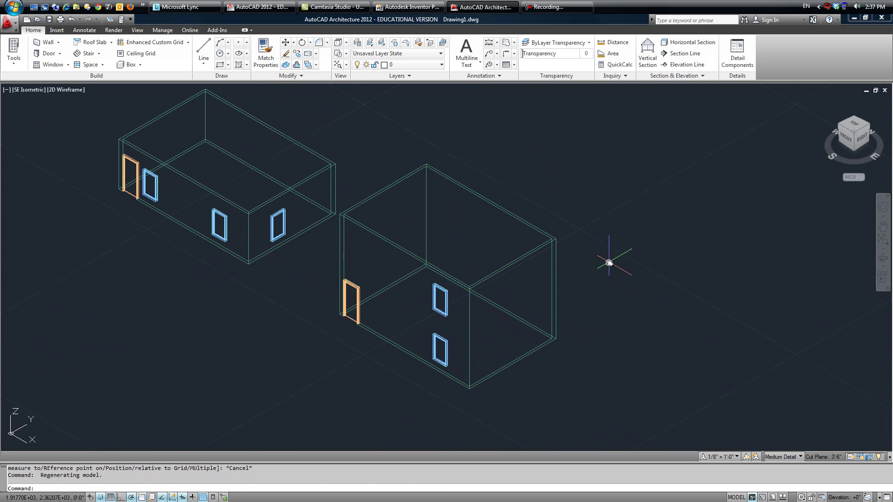
From the Top view, trace a hip roof through the taller building's four outer wall corners.
{"action": "left_click", "coordinate": [111, 42]}
{"action": "left_click", "coordinate": [93, 76]}
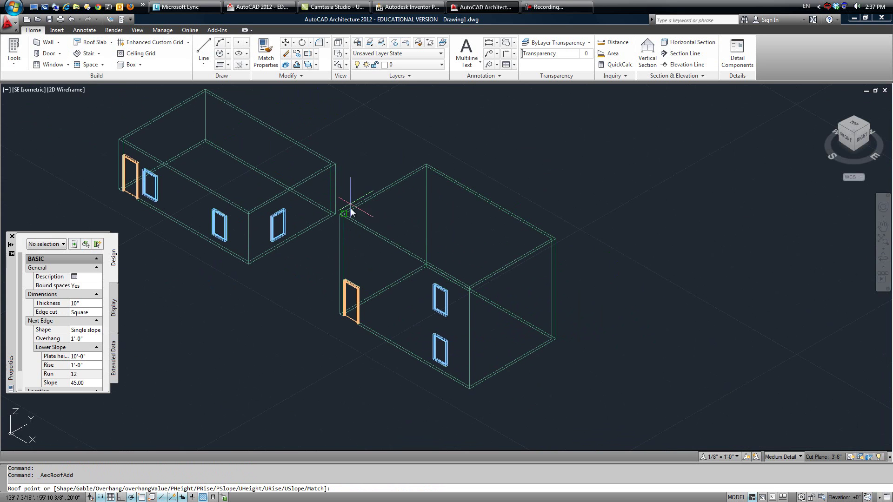
{"action": "left_click", "coordinate": [855, 125]}
{"action": "scroll", "coordinate": [496, 228], "scroll_direction": "up", "scroll_amount": 5}
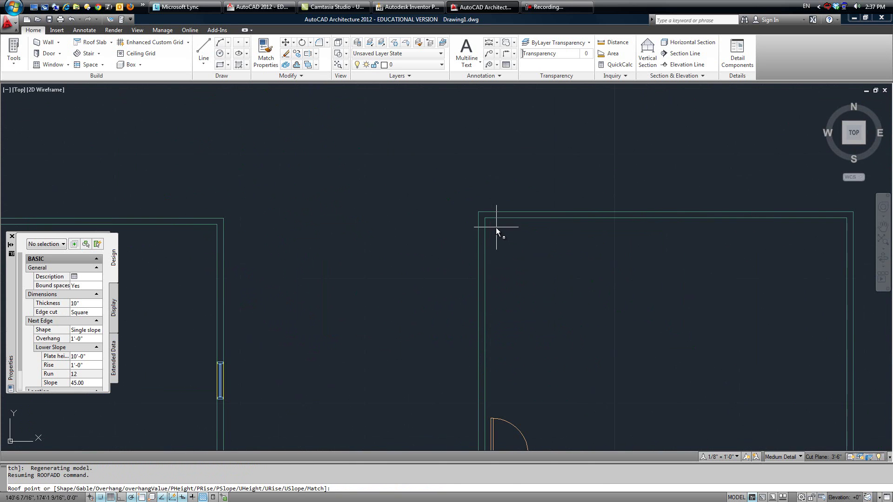
{"action": "left_click", "coordinate": [479, 212]}
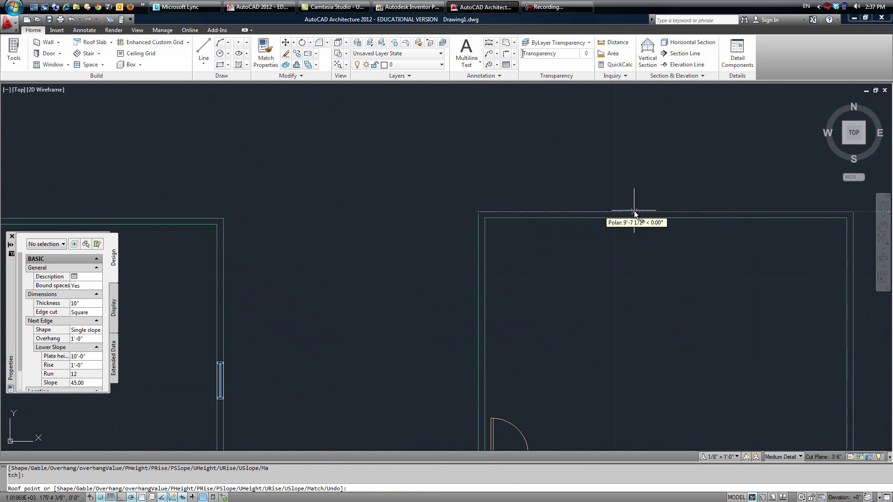
{"action": "left_click", "coordinate": [851, 212]}
{"action": "middle_click_drag", "start_coordinate": [816, 317], "coordinate": [707, 219]}
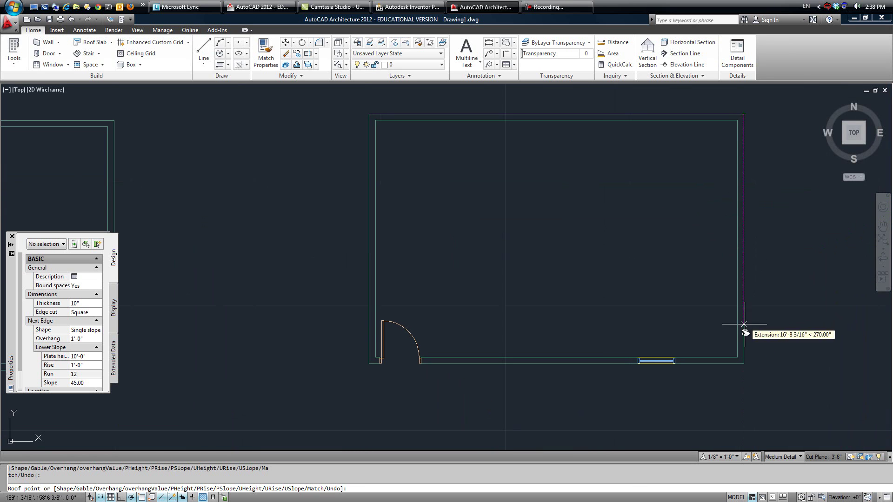
{"action": "left_click", "coordinate": [744, 363]}
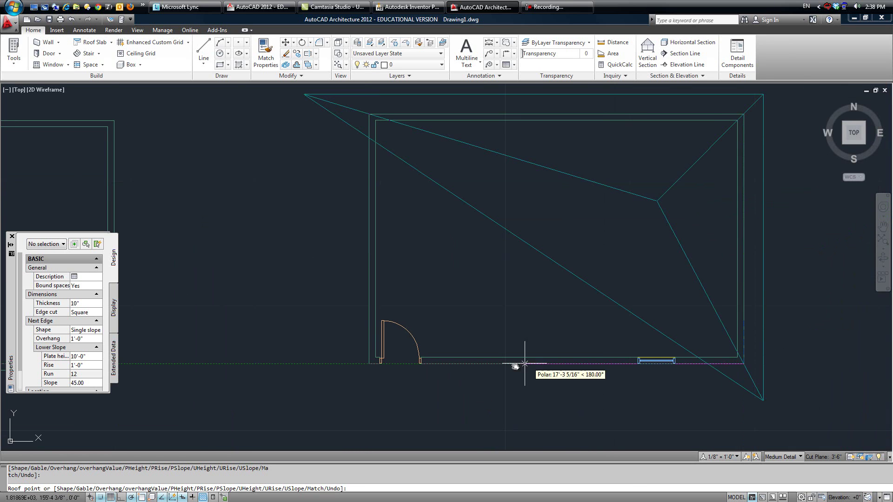
{"action": "left_click", "coordinate": [369, 363]}
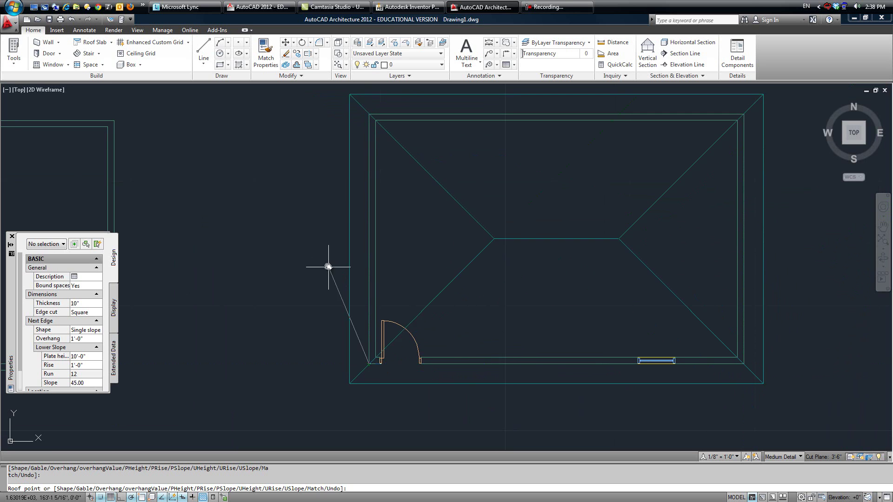
{"action": "key", "text": "Return"}
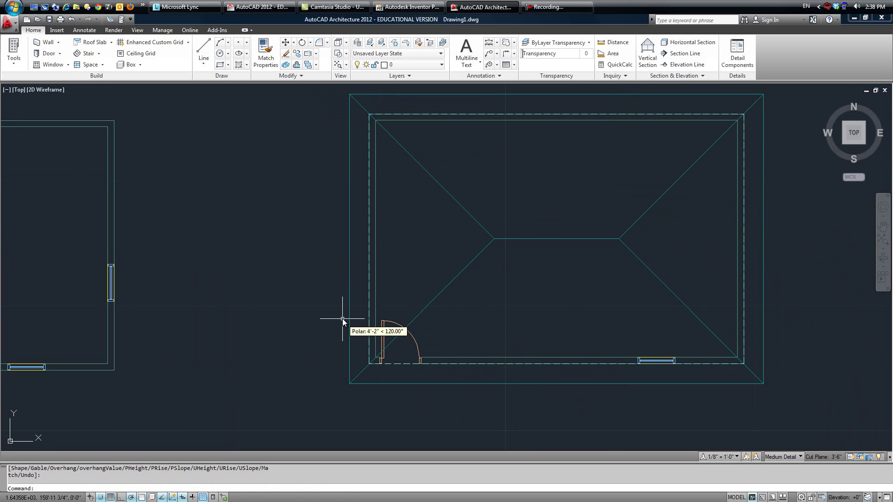
{"action": "left_click", "coordinate": [863, 144]}
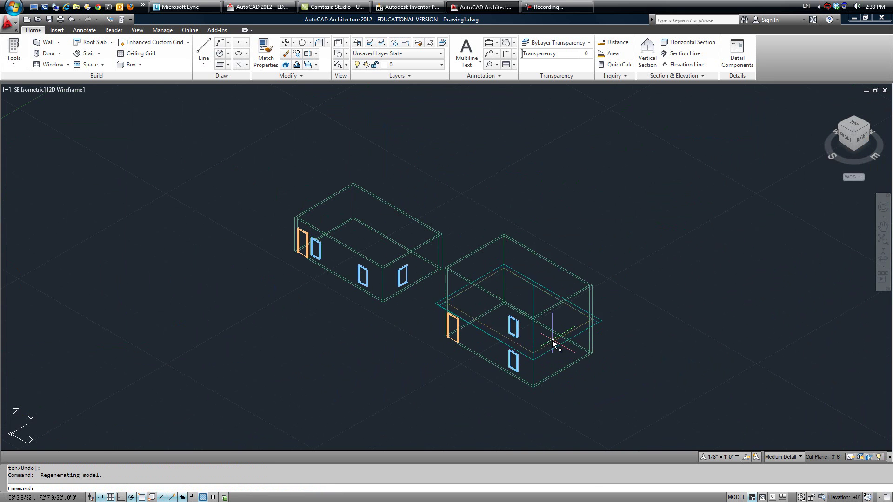
Switch the visual style to Conceptual, then to Shaded.
{"action": "scroll", "coordinate": [605, 352], "scroll_direction": "up", "scroll_amount": 3}
{"action": "scroll", "coordinate": [539, 325], "scroll_direction": "down", "scroll_amount": 2}
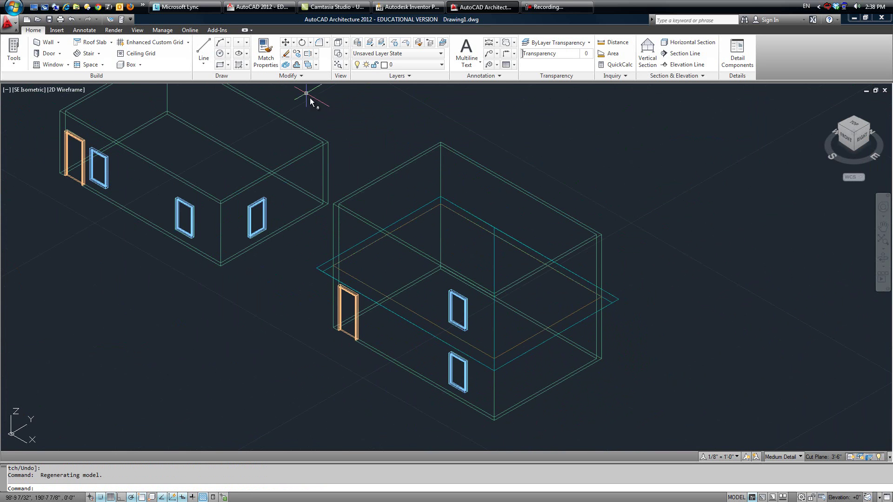
{"action": "left_click", "coordinate": [136, 30]}
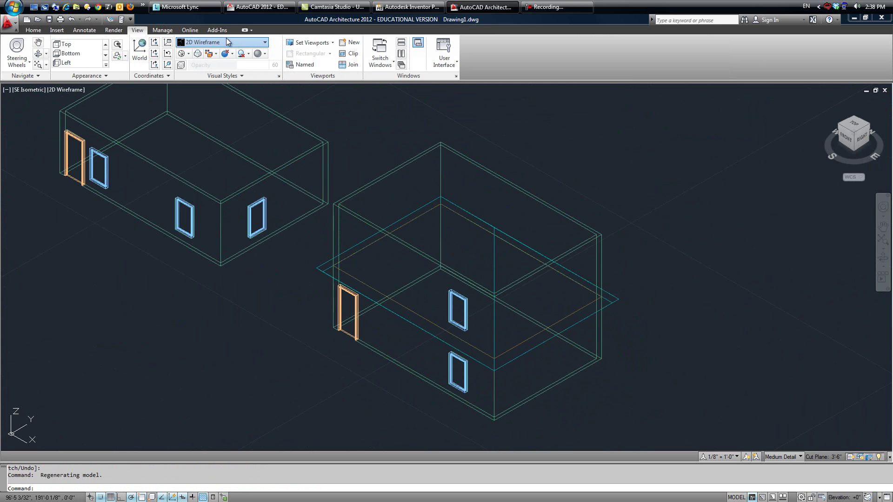
{"action": "left_click", "coordinate": [262, 42]}
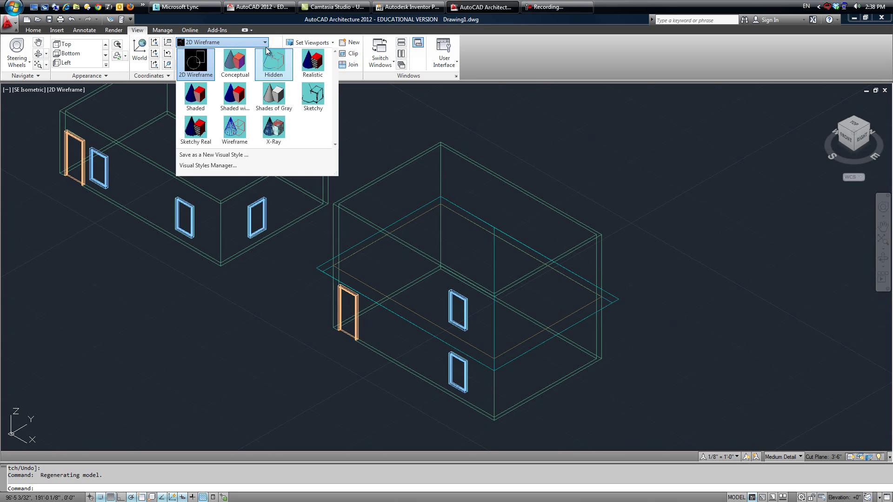
{"action": "left_click", "coordinate": [242, 70]}
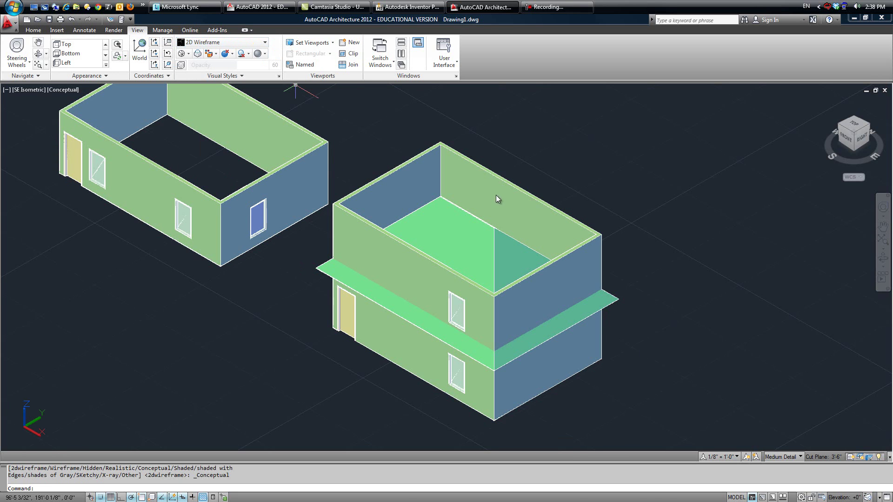
{"action": "left_click", "coordinate": [262, 43]}
{"action": "left_click", "coordinate": [188, 101]}
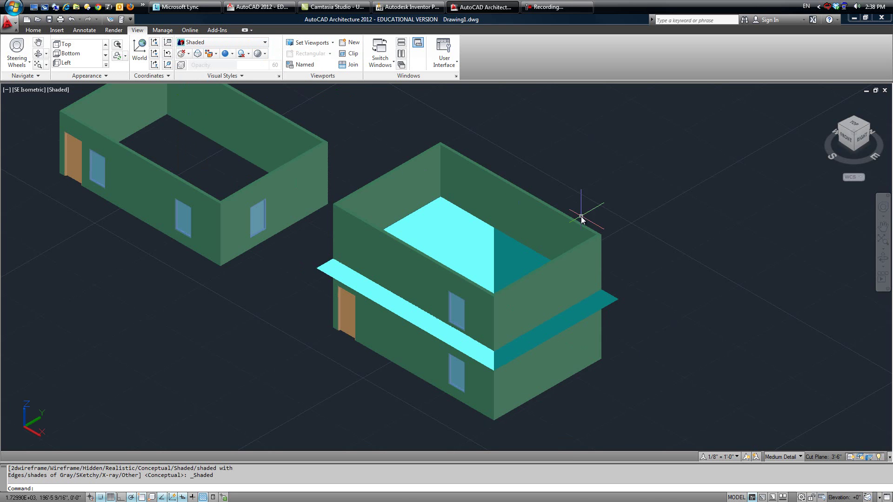
Set the roof's Elevation to 10' in Properties, correcting the first 10-inch entry.
{"action": "left_click", "coordinate": [493, 260]}
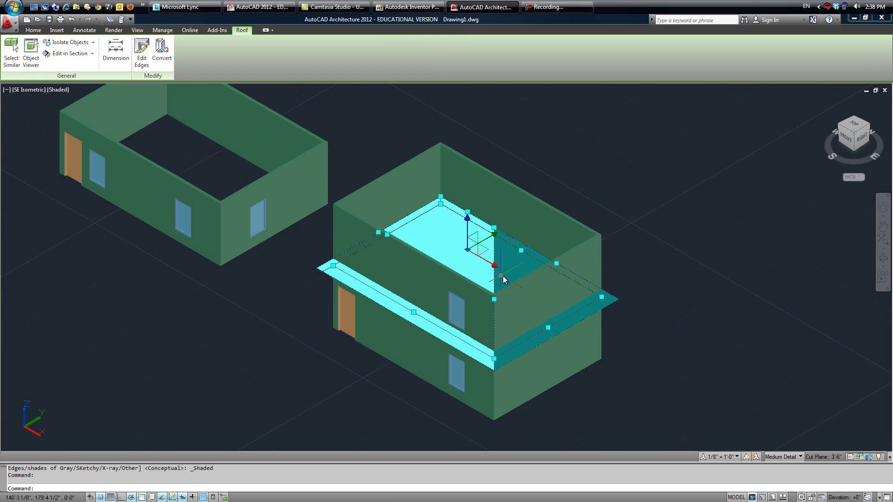
{"action": "double_click", "coordinate": [507, 256]}
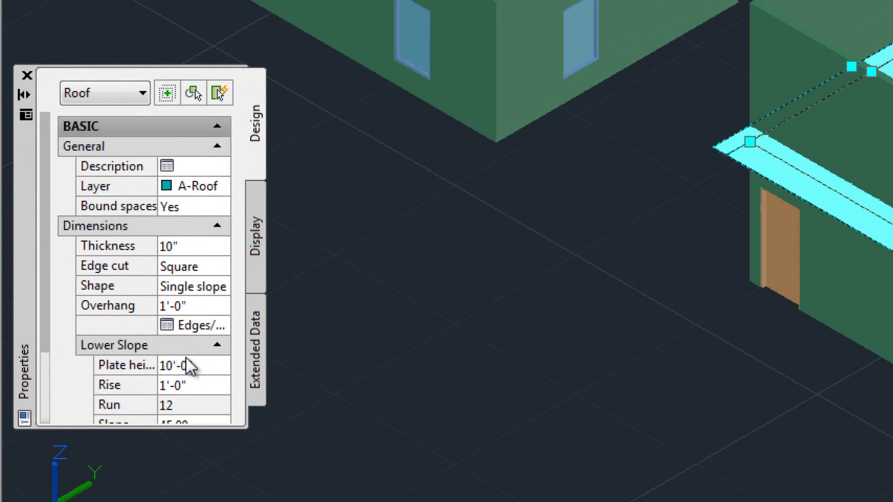
{"action": "scroll", "coordinate": [192, 360], "scroll_direction": "down", "scroll_amount": 3}
{"action": "left_click", "coordinate": [171, 384]}
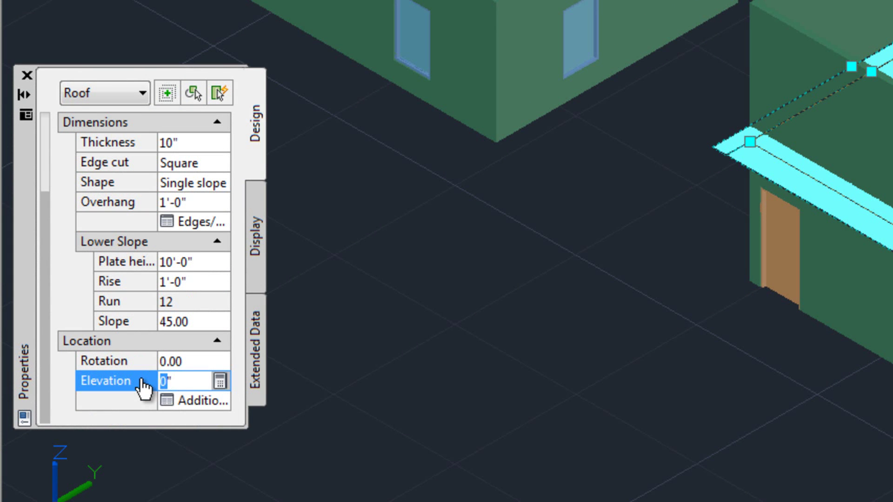
{"action": "type", "text": "10"}
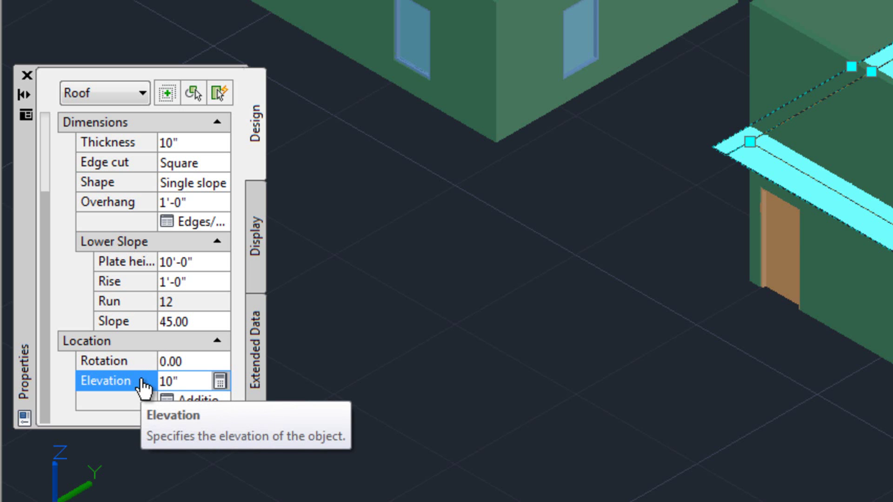
{"action": "key", "text": "Return"}
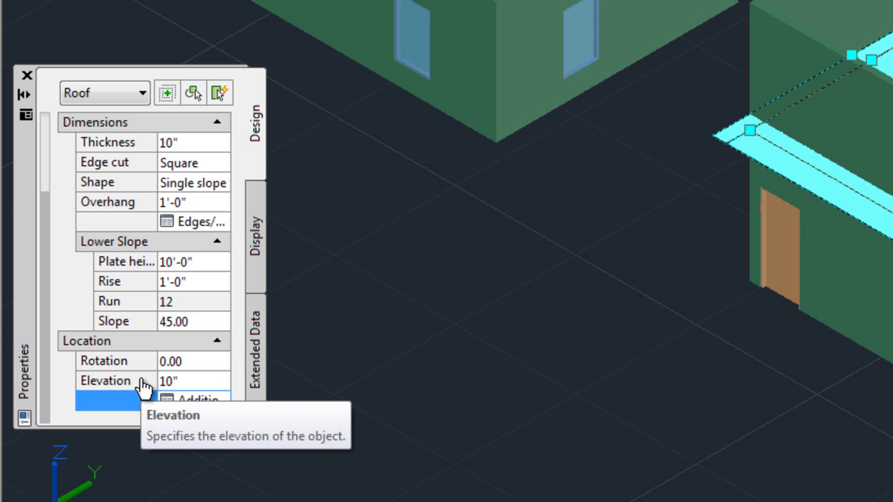
{"action": "left_click", "coordinate": [170, 379]}
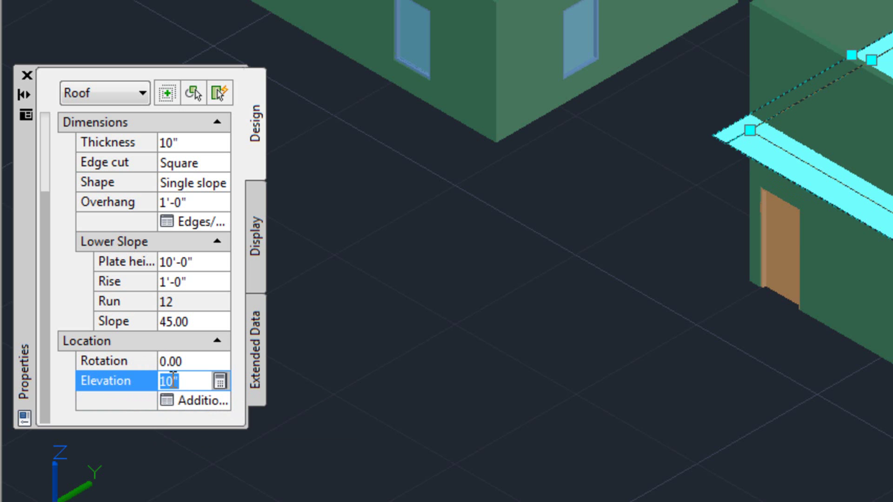
{"action": "type", "text": "10'"}
{"action": "key", "text": "Return"}
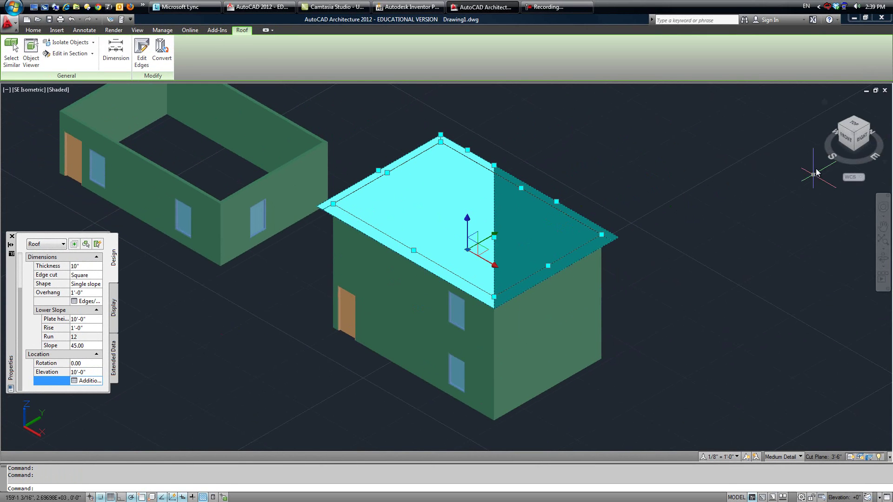
Check from the Front view that the roof sits on the walls, then close Properties and return to SE isometric.
{"action": "left_click", "coordinate": [842, 138]}
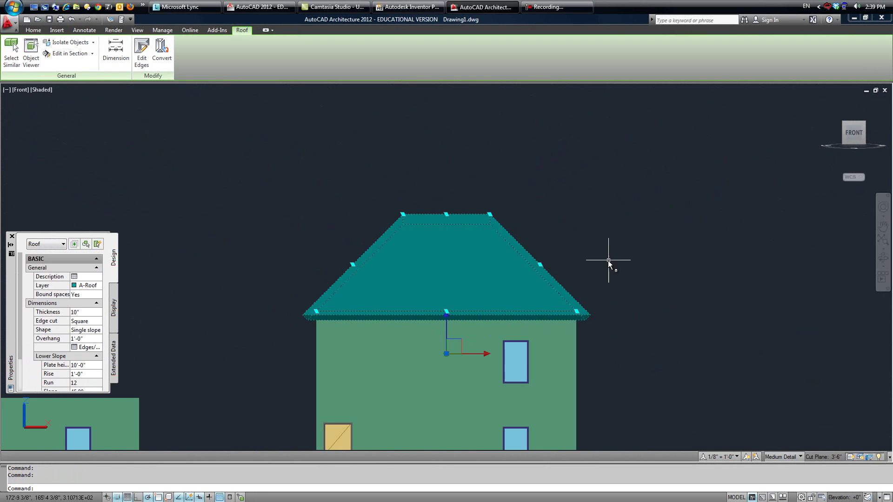
{"action": "key", "text": "Escape"}
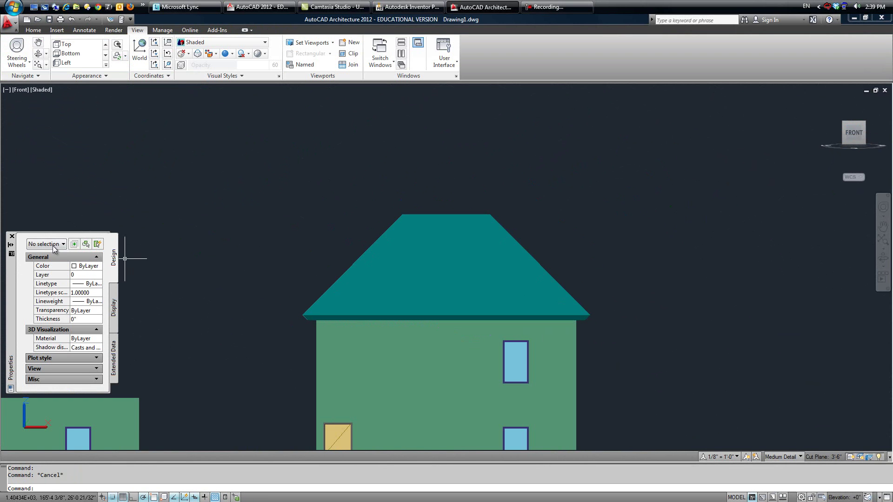
{"action": "left_click", "coordinate": [12, 236]}
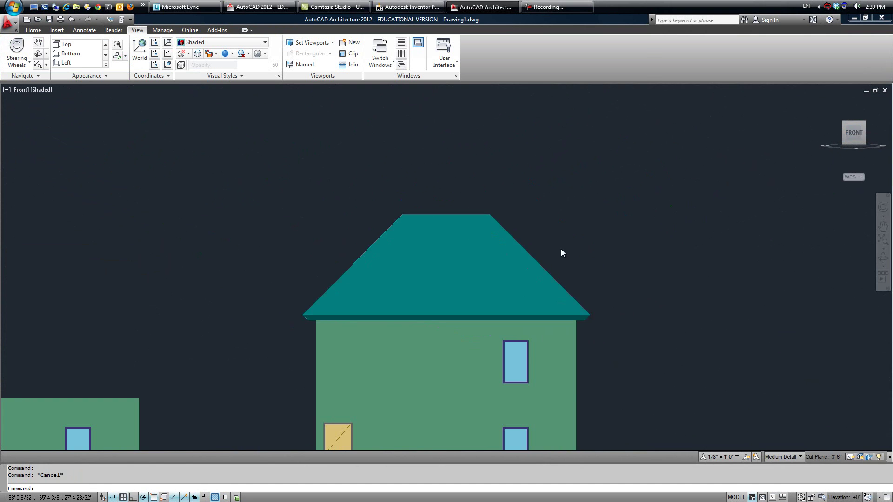
{"action": "scroll", "coordinate": [554, 251], "scroll_direction": "down", "scroll_amount": 3}
{"action": "scroll", "coordinate": [524, 354], "scroll_direction": "up", "scroll_amount": 2}
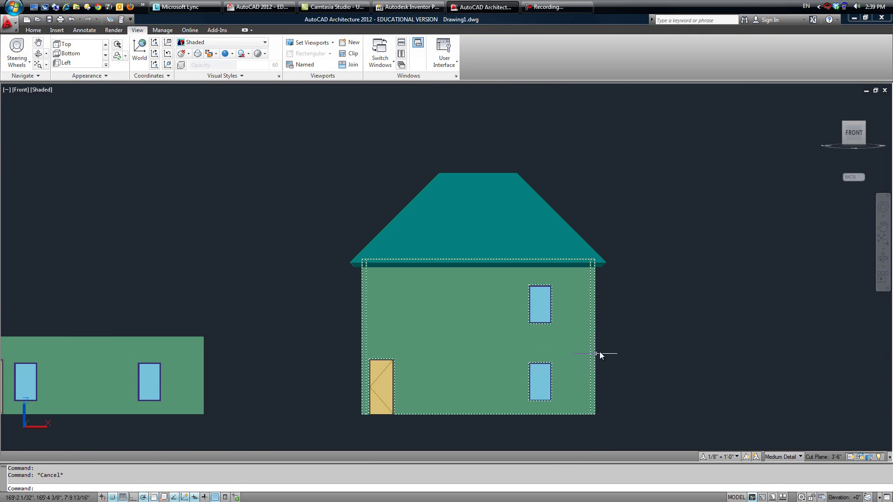
{"action": "left_click", "coordinate": [865, 122]}
{"action": "scroll", "coordinate": [583, 370], "scroll_direction": "up", "scroll_amount": 3}
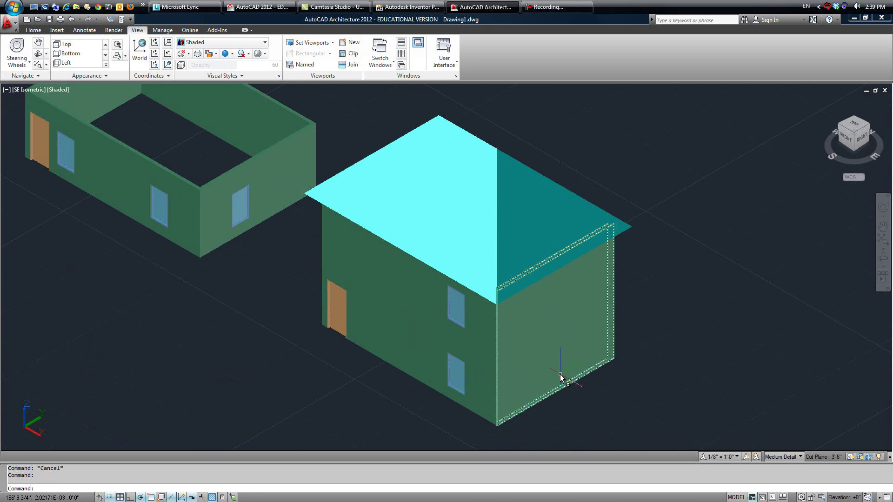